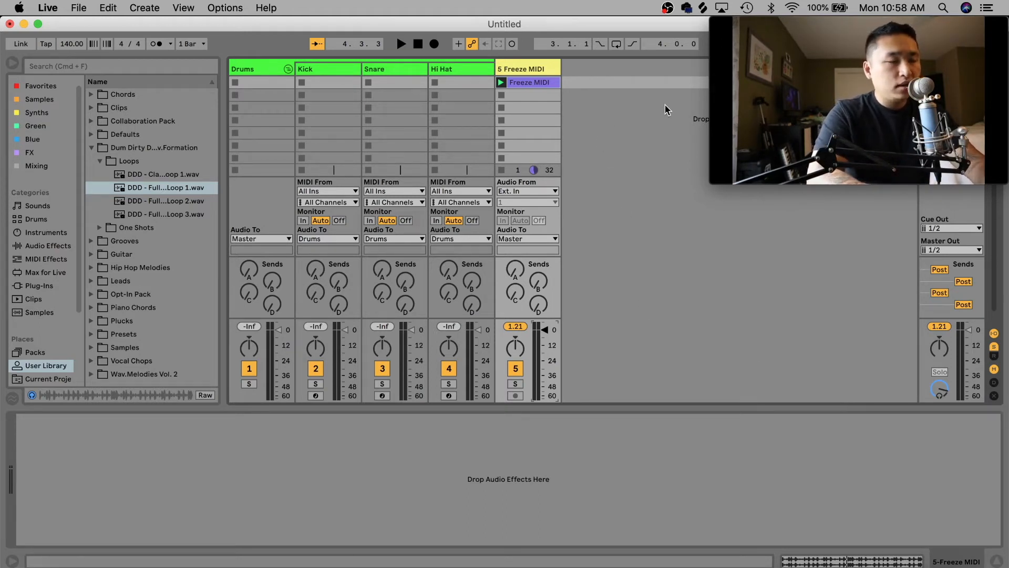
# Select the sample DDD - Full Drum Loop 1.wav and widen the browser to fit the full file names
pyautogui.click(590, 104)
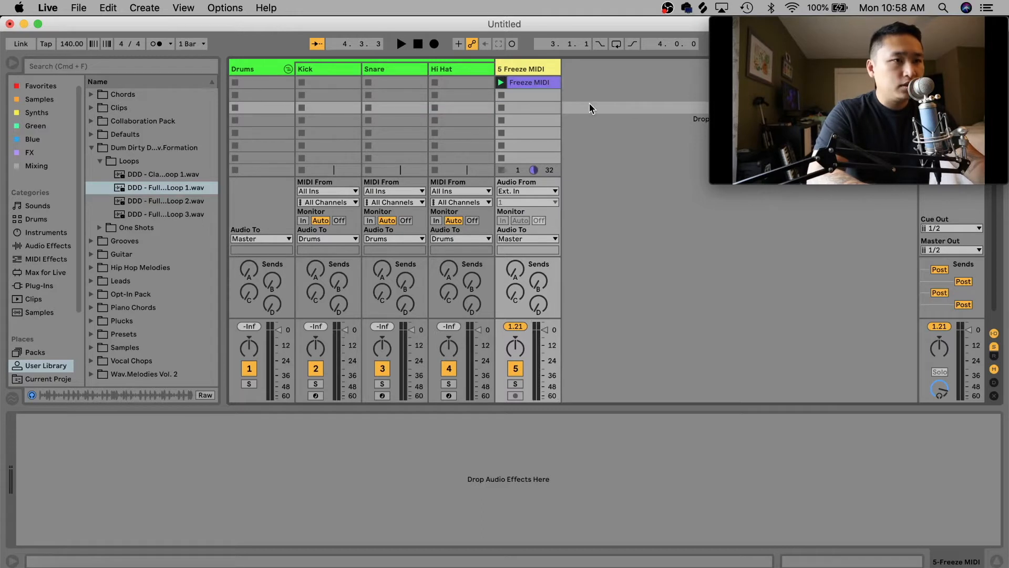
pyautogui.click(542, 85)
pyautogui.click(169, 191)
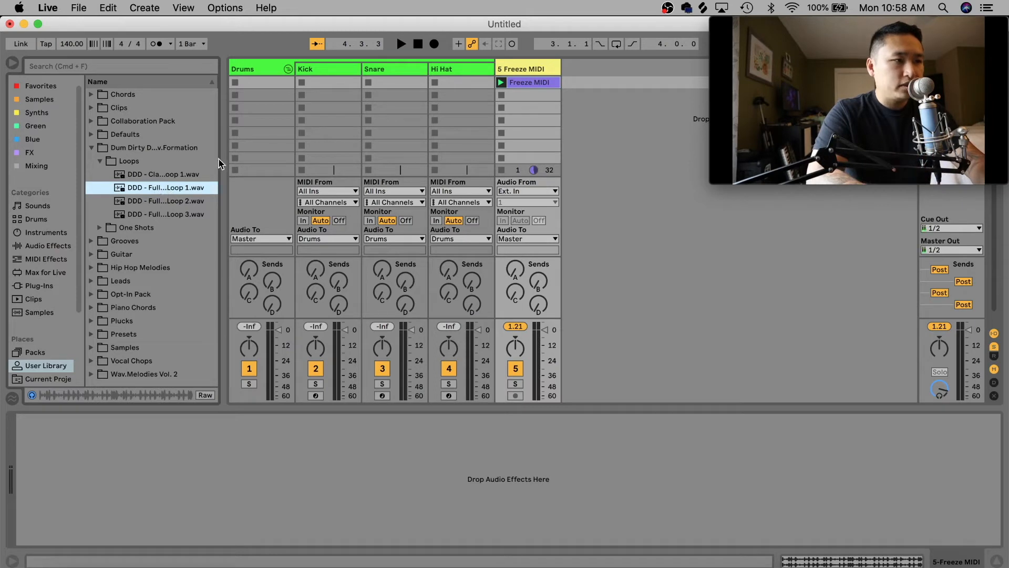
pyautogui.moveTo(220, 162); pyautogui.dragTo(272, 173)
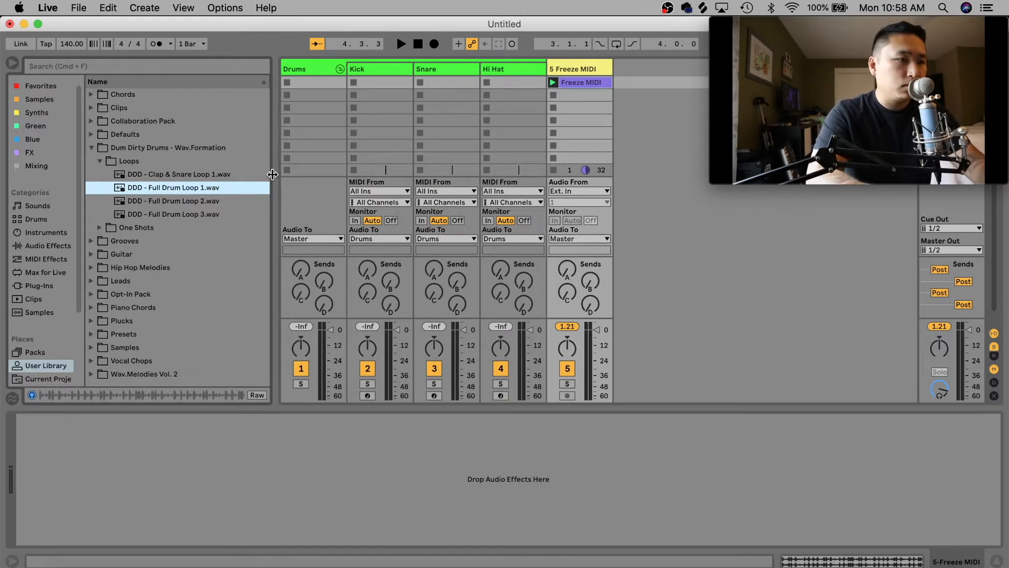
pyautogui.click(571, 70)
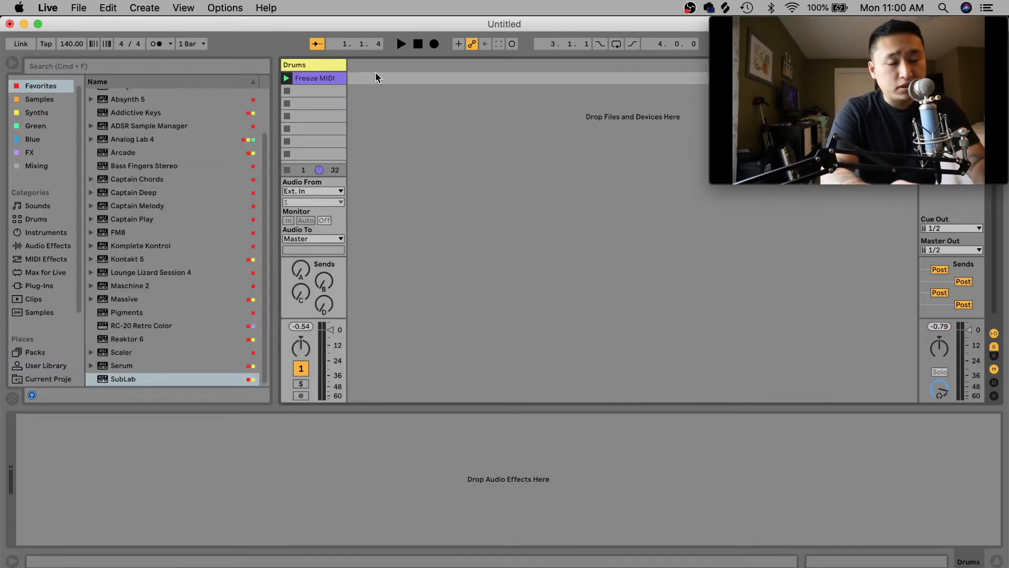
# Insert a MIDI track beside the Drums track and search all library results for 808
pyautogui.press('super+shift+t')
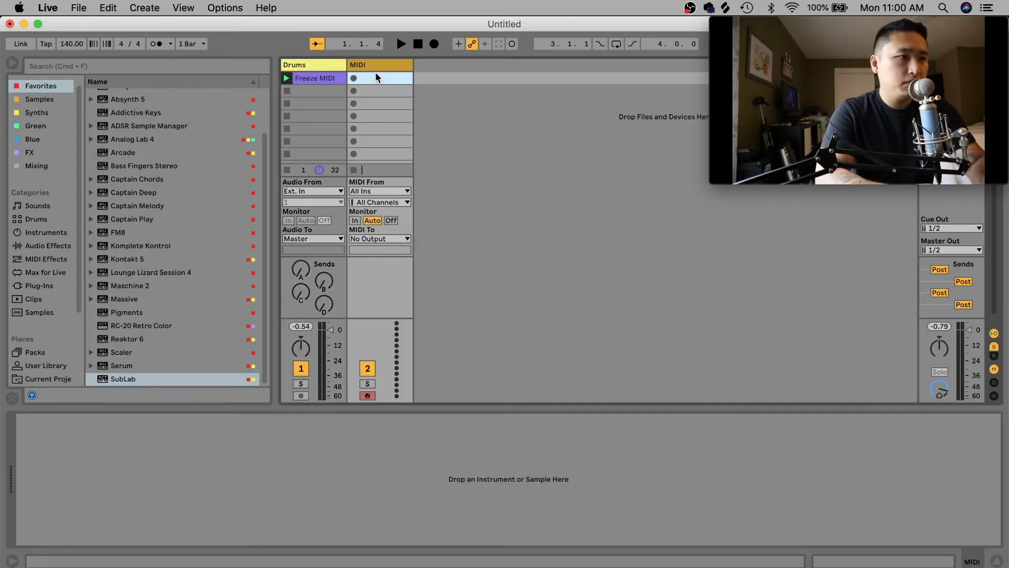
pyautogui.scroll(2, 234, 134)
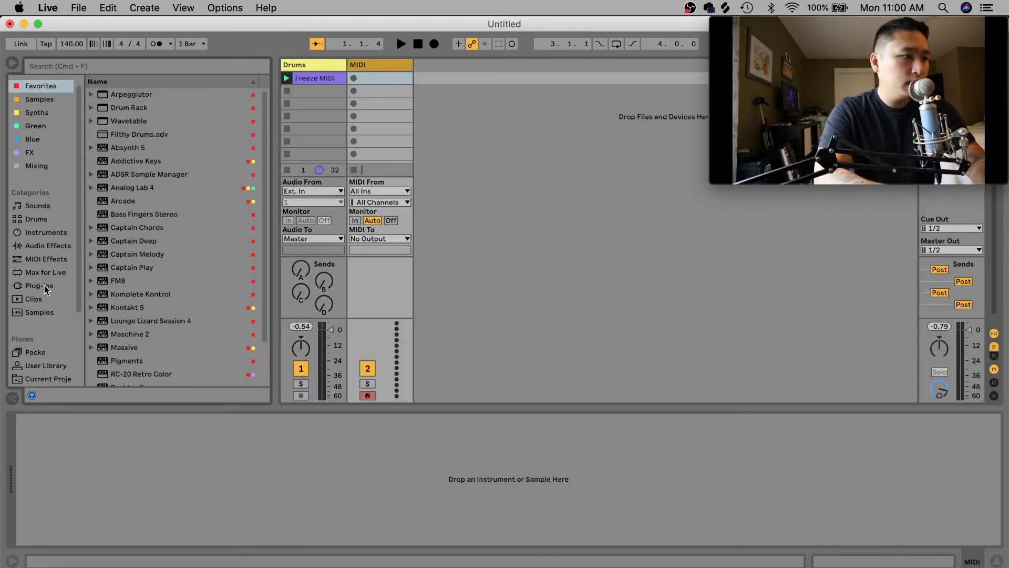
pyautogui.scroll(-3, 74, 299)
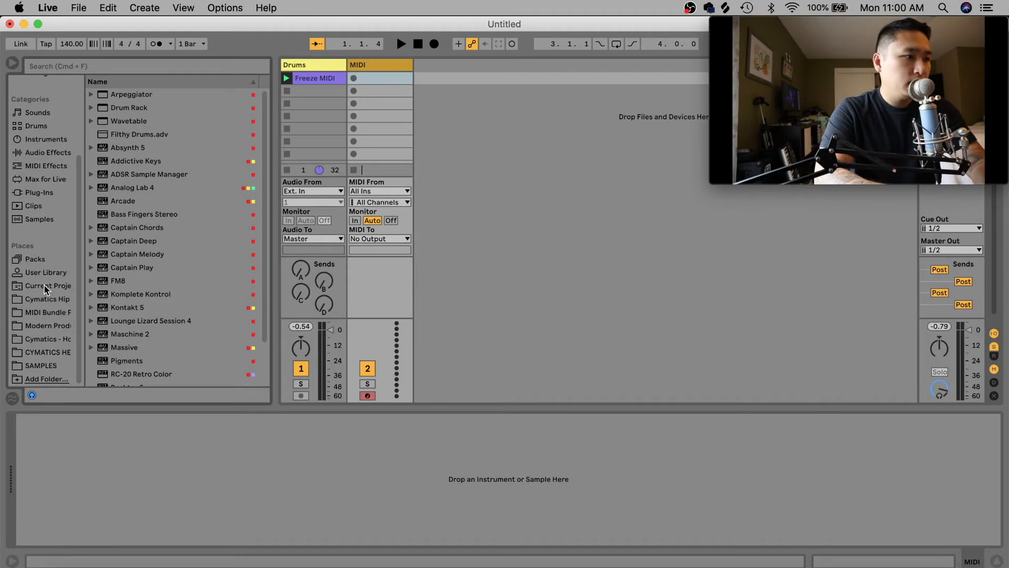
pyautogui.click(109, 62)
pyautogui.write('808')
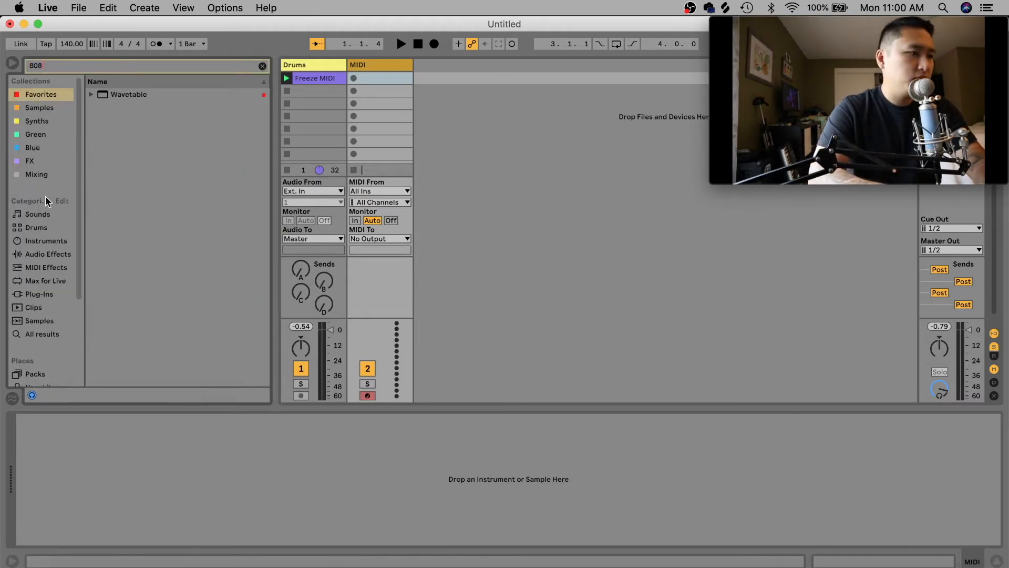
pyautogui.click(32, 175)
pyautogui.click(32, 334)
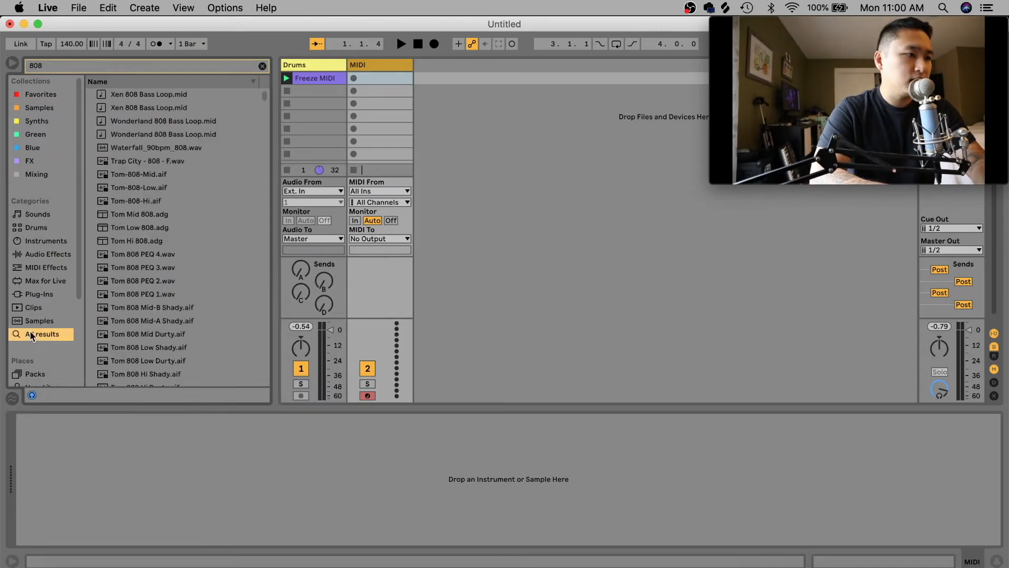
# Audition the 808 samples and load ESW Hip Hop - 808 11 - F.wav onto the new MIDI track
pyautogui.click(183, 213)
pyautogui.scroll(-5, 184, 210)
pyautogui.click(183, 220)
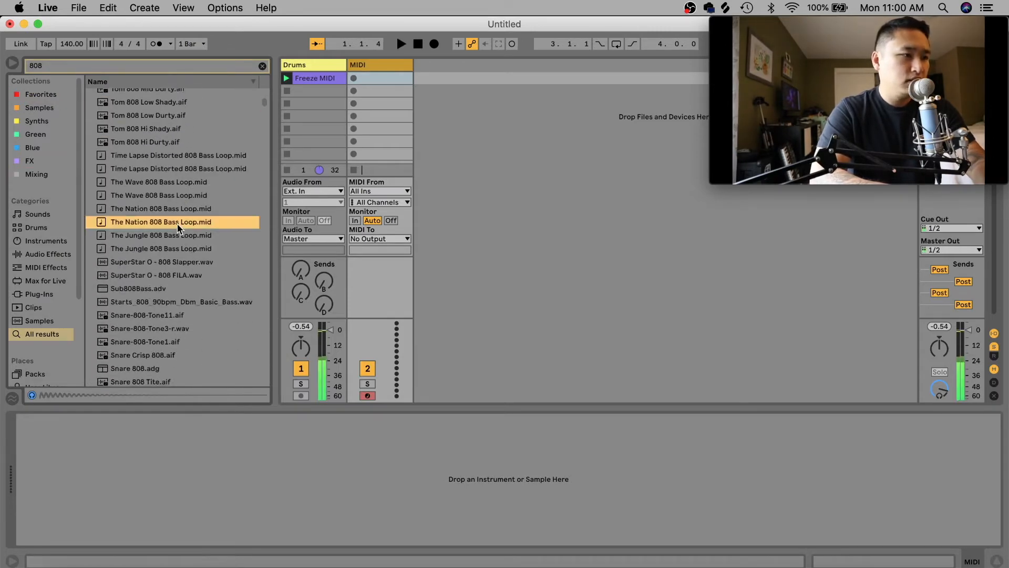
pyautogui.scroll(-10, 181, 223)
pyautogui.click(179, 225)
pyautogui.scroll(-5, 177, 224)
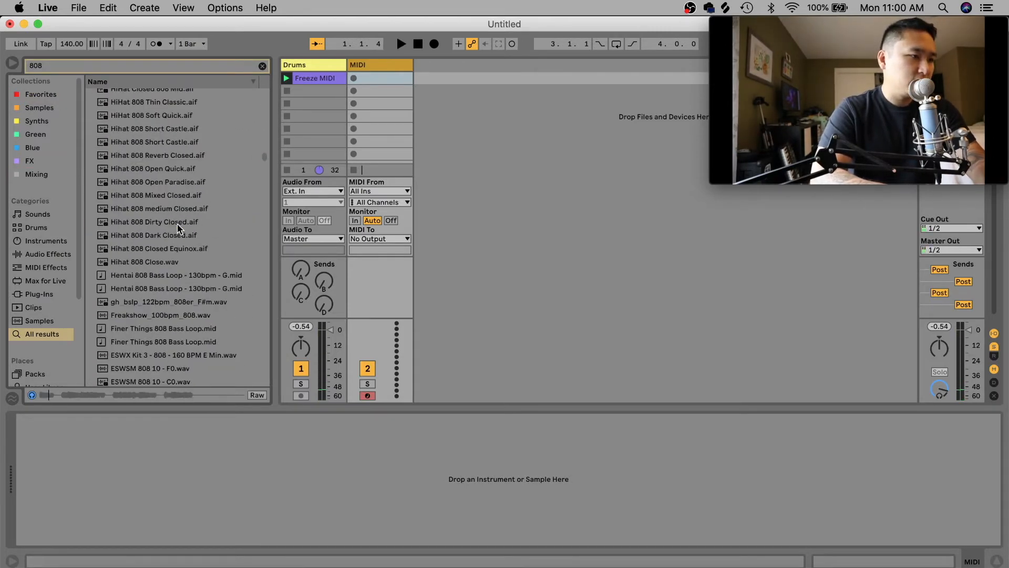
pyautogui.click(177, 224)
pyautogui.scroll(-5, 177, 225)
pyautogui.click(177, 225)
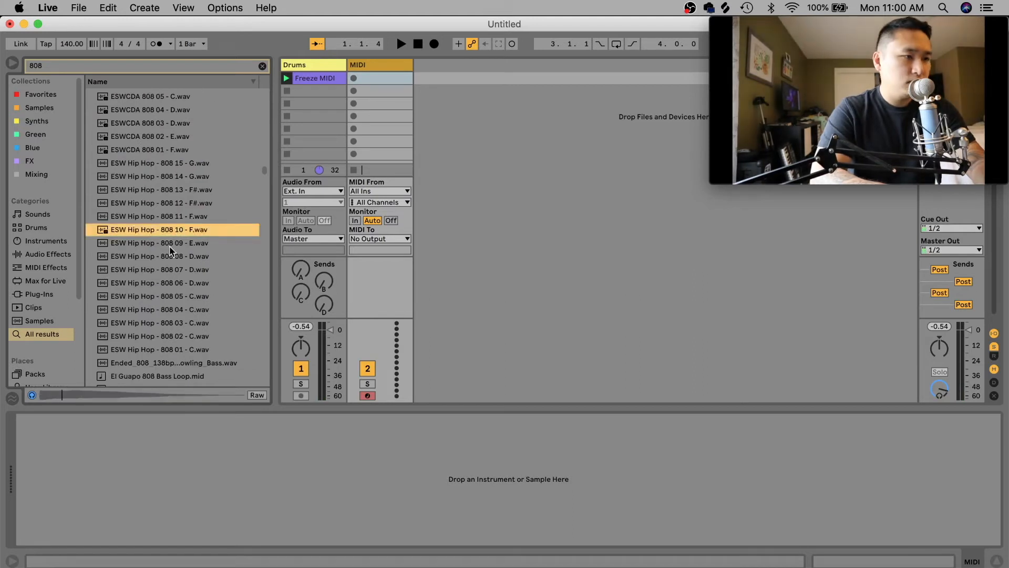
pyautogui.click(167, 216)
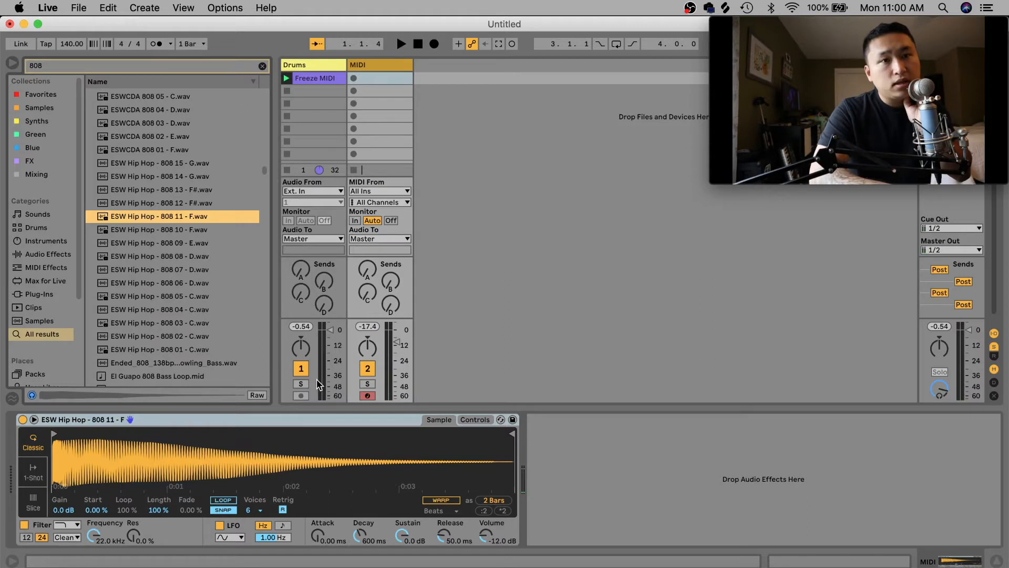
# Turn on warping in Complex mode for the 808 sample and set its voices to 1
pyautogui.click(436, 502)
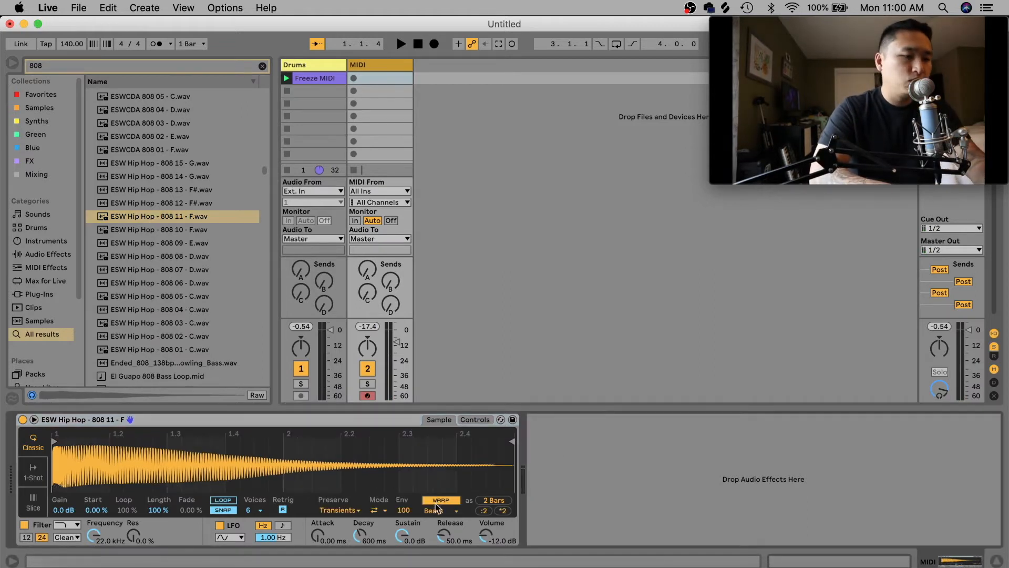
pyautogui.click(437, 509)
pyautogui.click(437, 565)
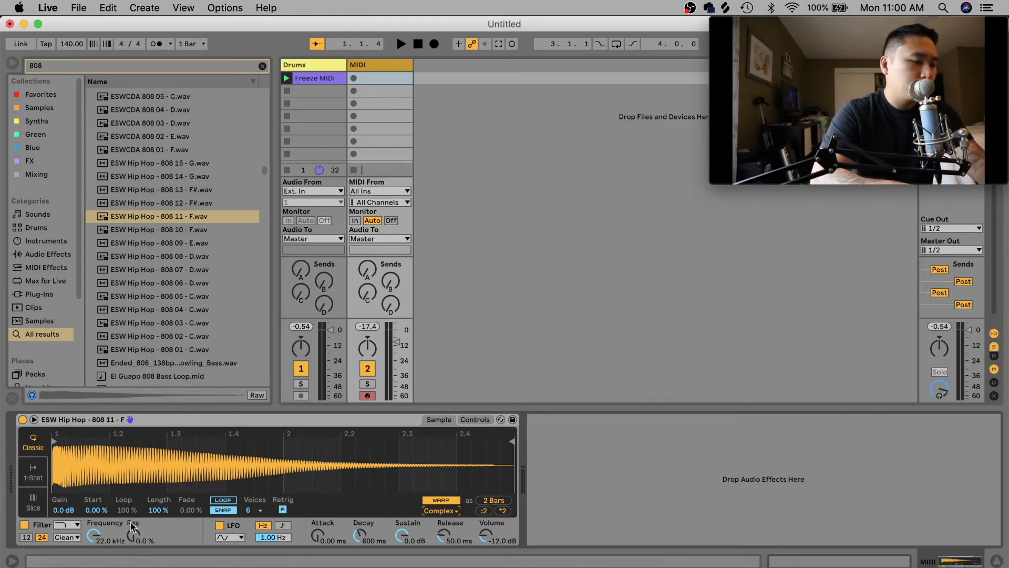
pyautogui.click(249, 510)
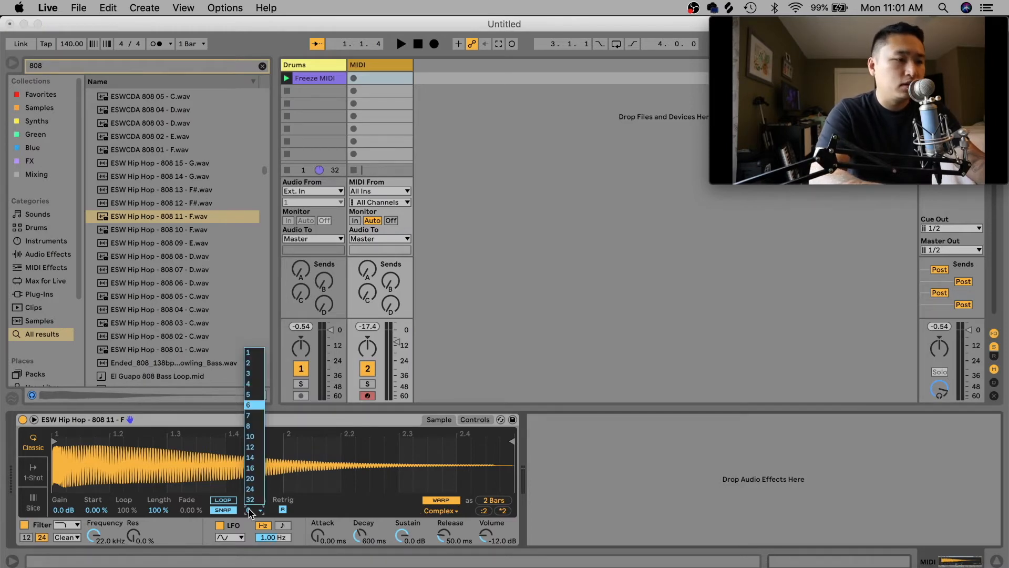
pyautogui.click(260, 351)
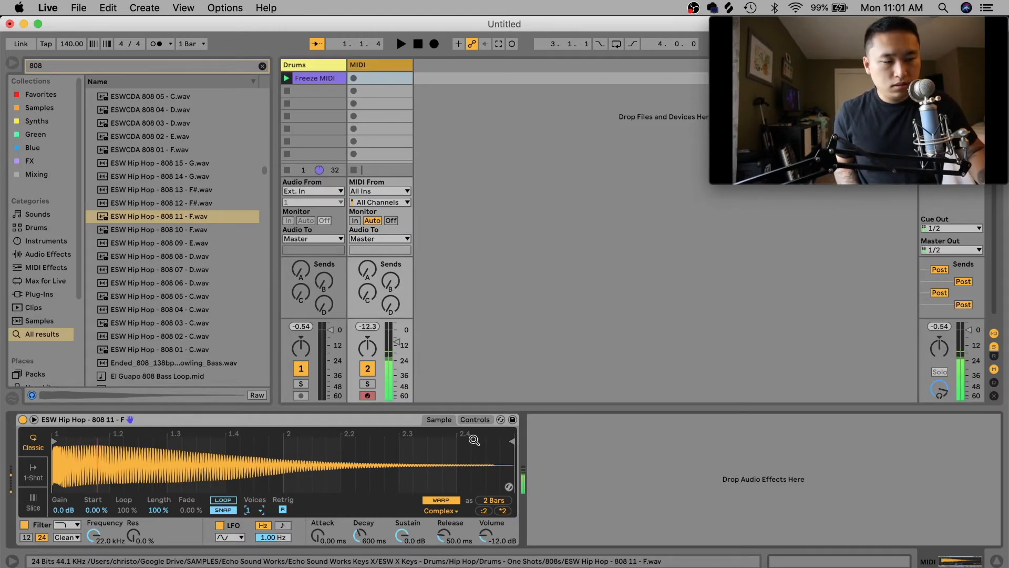
# Reset the MIDI track's volume to 0 dB and transpose the 808 sample by -5 st
pyautogui.doubleClick(399, 343)
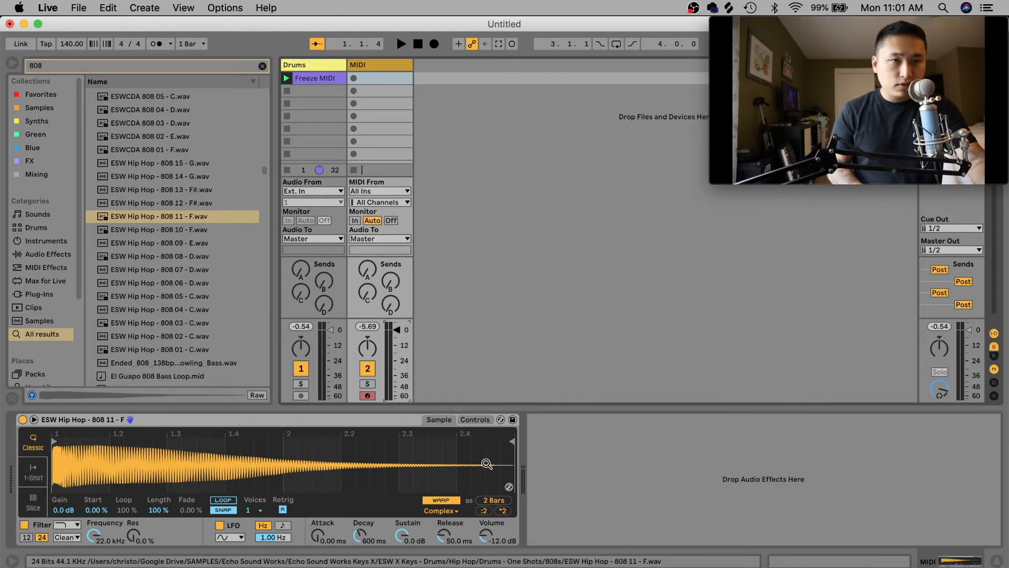
pyautogui.click(475, 421)
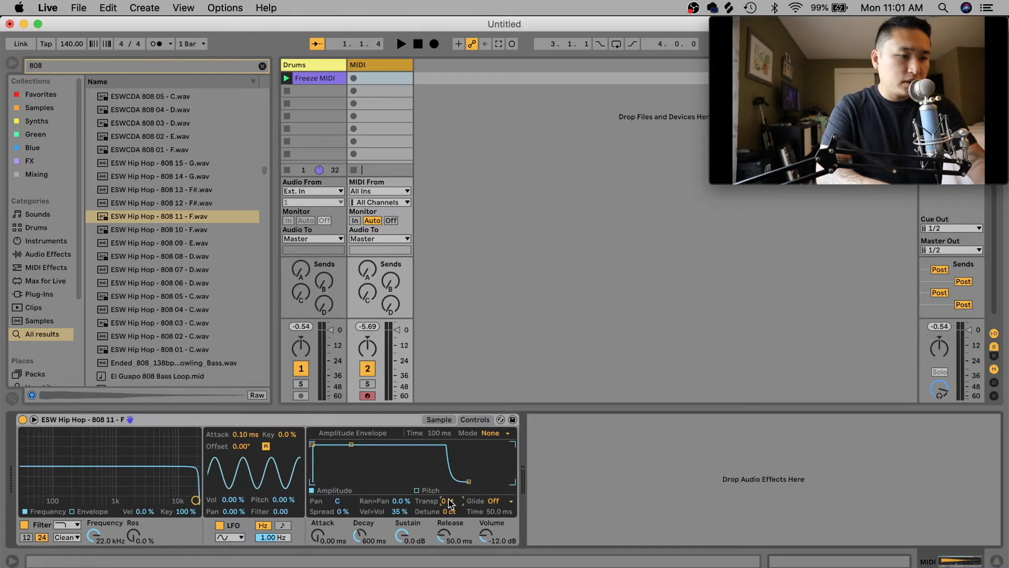
pyautogui.press('Down')
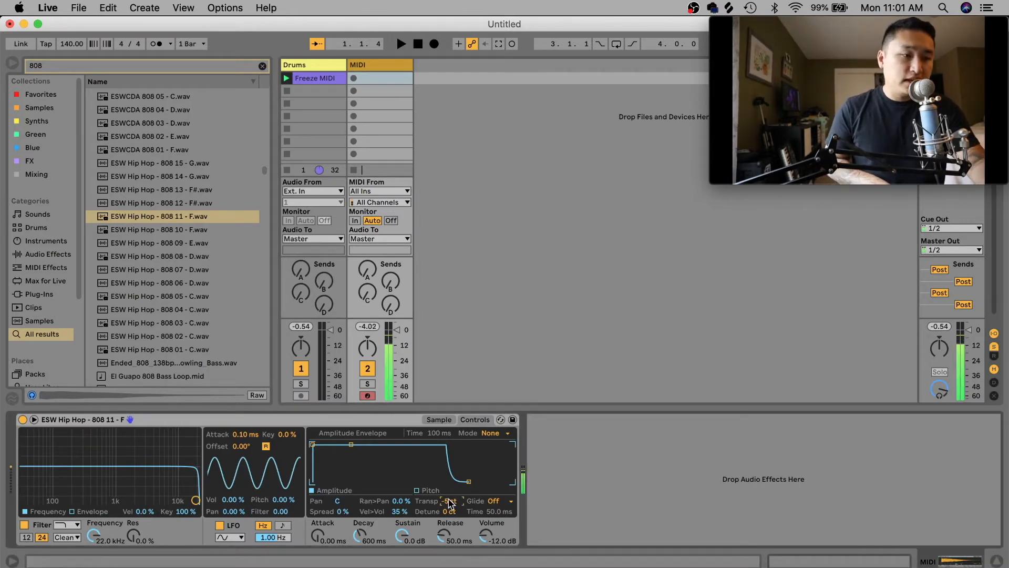
# Play the drum loop and try out the 808 over it, stopping playback at the end
pyautogui.click(440, 424)
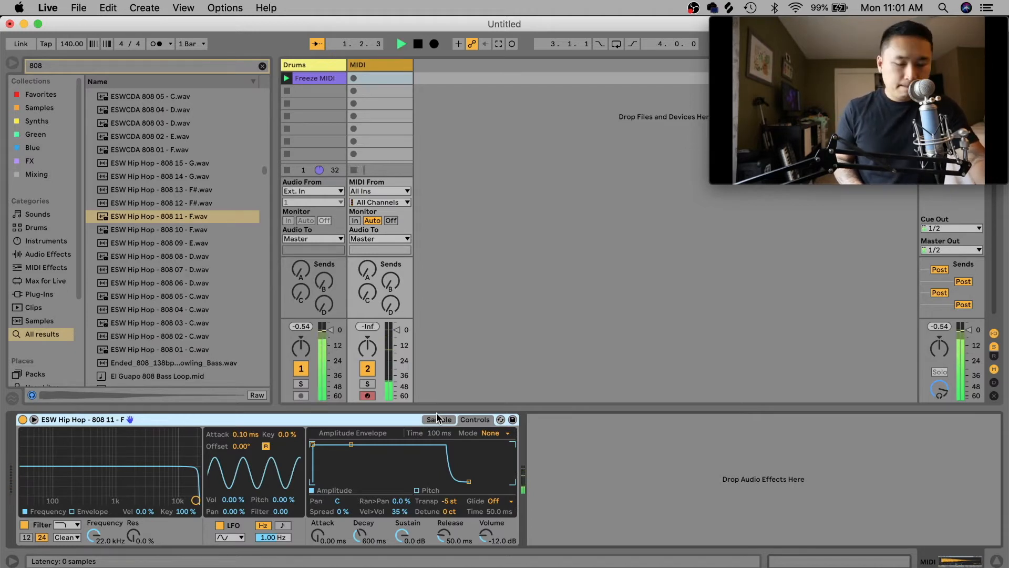
pyautogui.press('space')
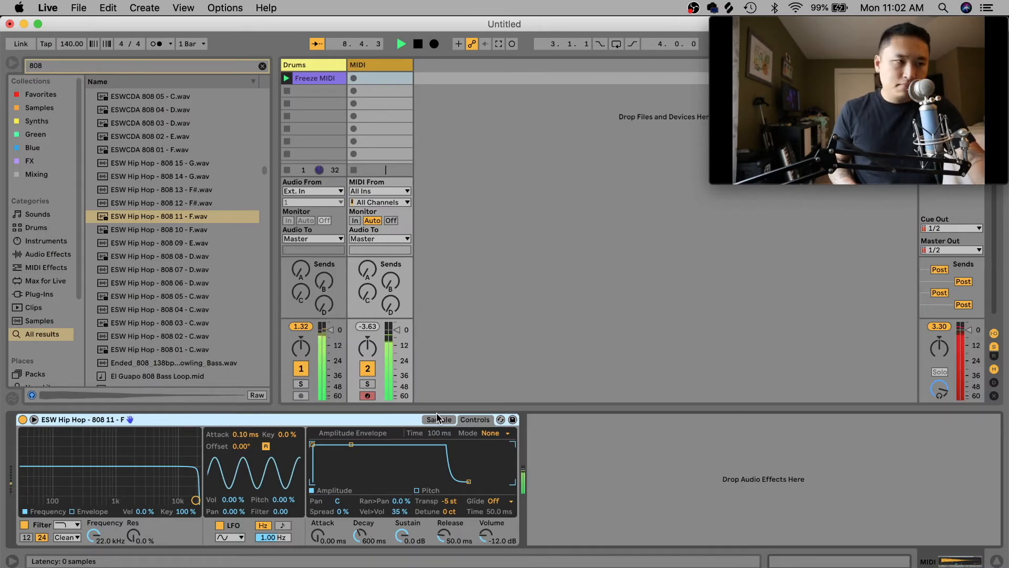
pyautogui.press('space')
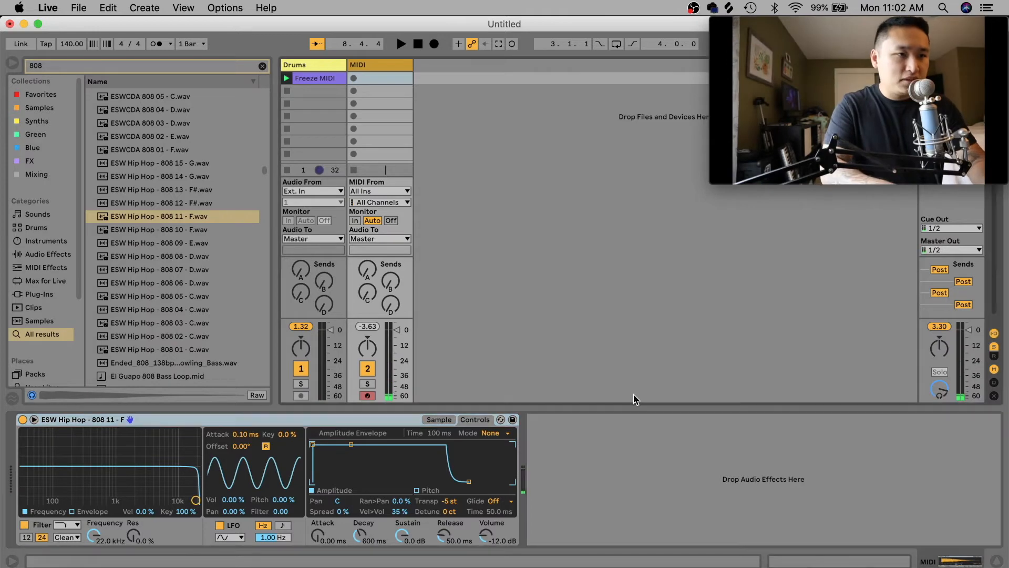
# Set the audio buffer size to 128 samples in the preferences
pyautogui.press('super+comma')
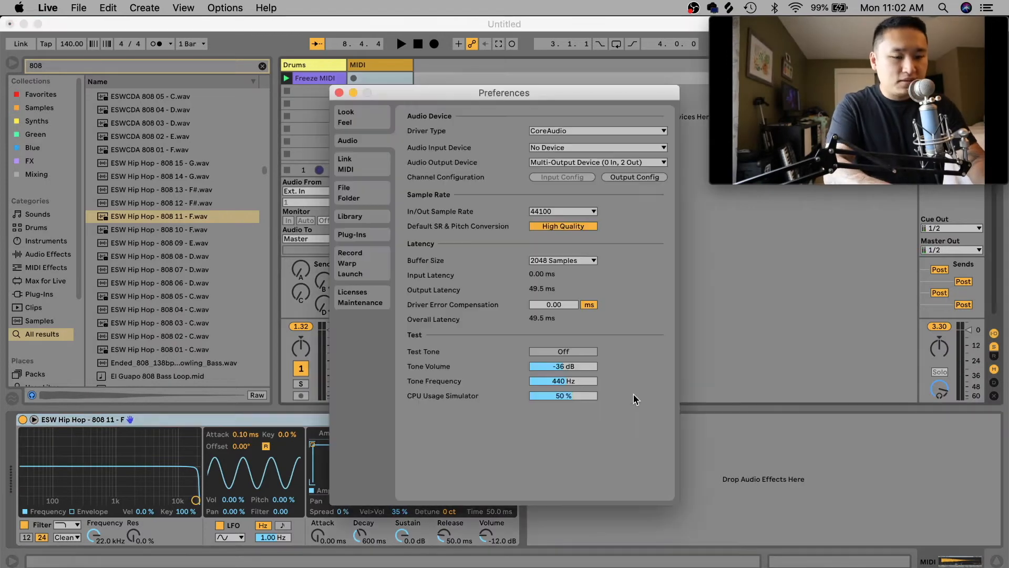
pyautogui.click(541, 261)
pyautogui.click(543, 292)
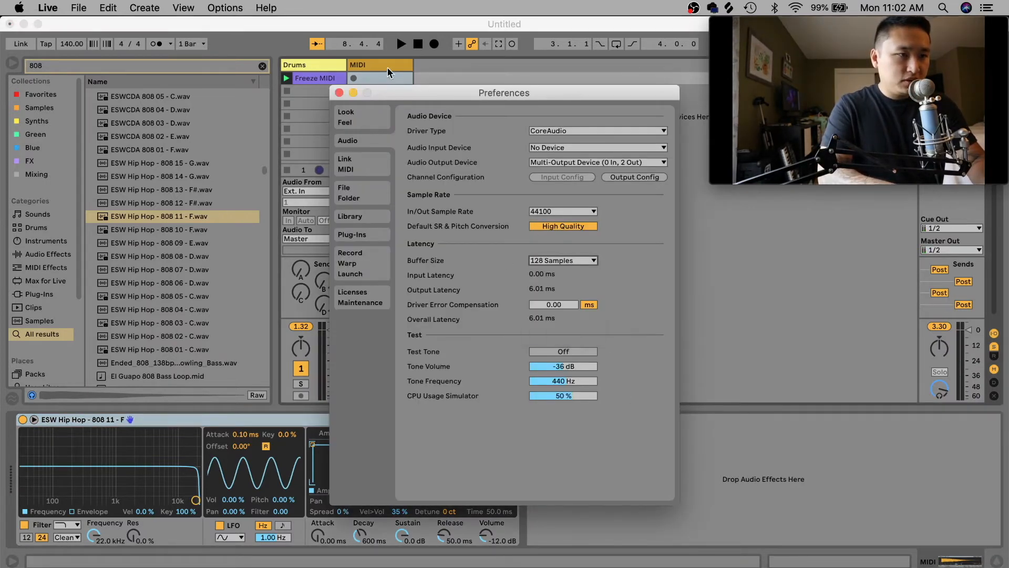
pyautogui.click(337, 94)
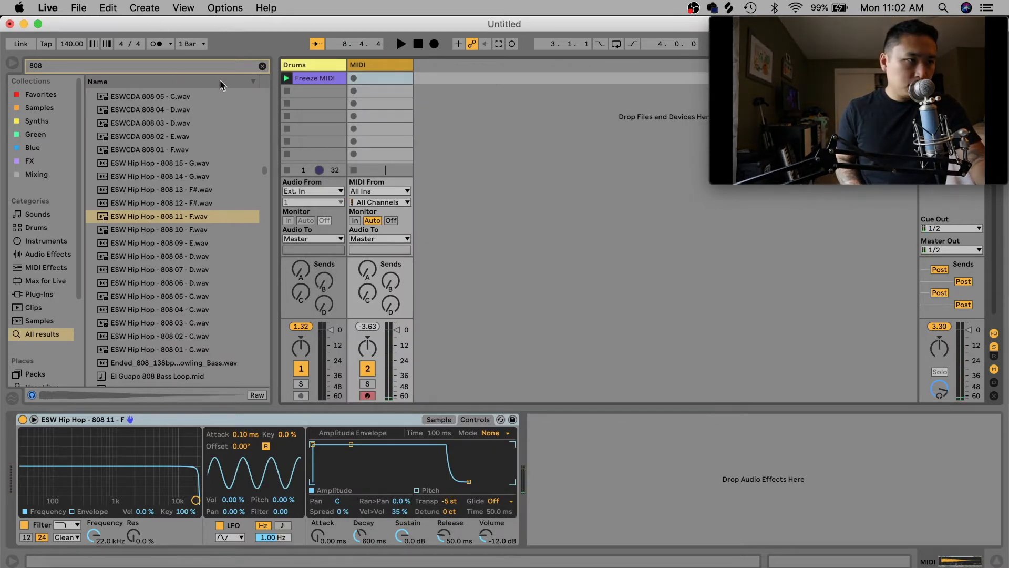
# Record an eight-bar 808 bass line over the drums into the MIDI track's first slot, and play the clip back
pyautogui.click(353, 79)
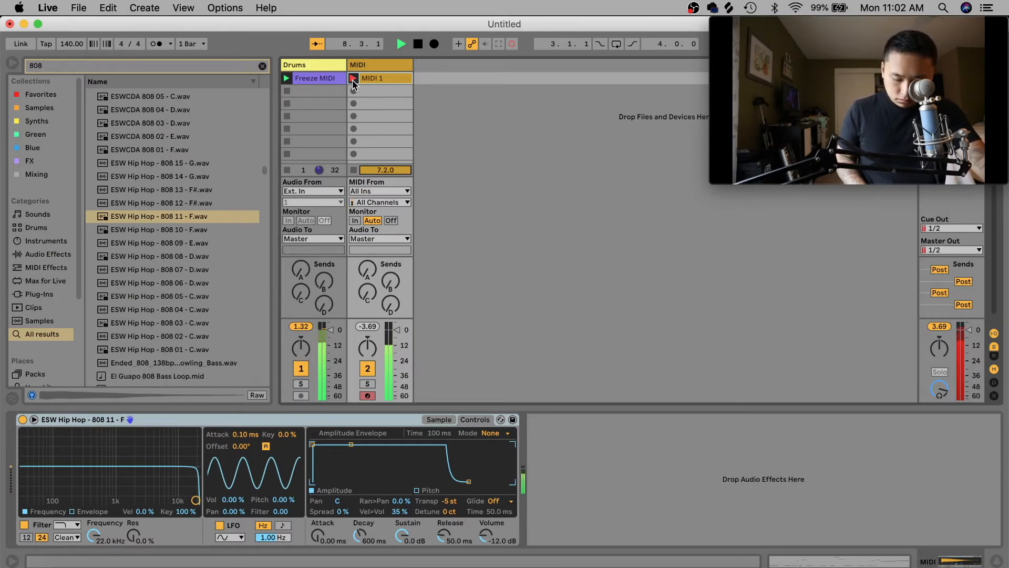
pyautogui.press('space')
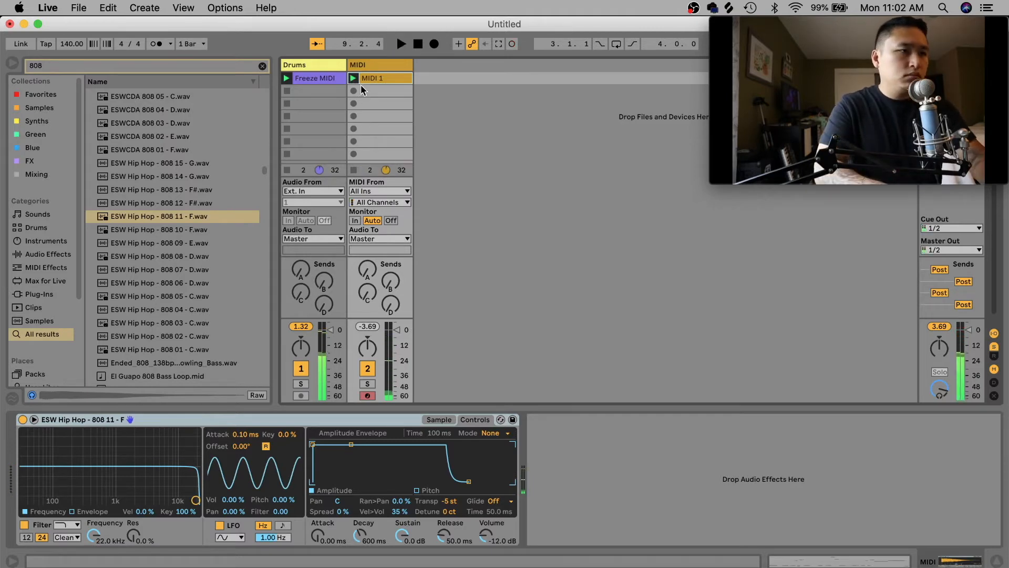
pyautogui.doubleClick(377, 74)
pyautogui.click(364, 383)
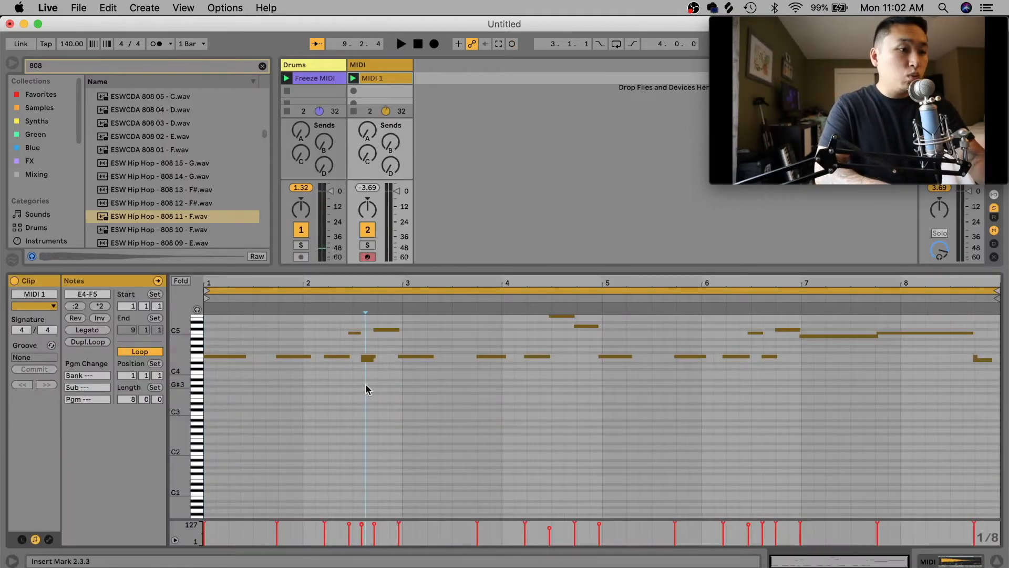
pyautogui.press('space')
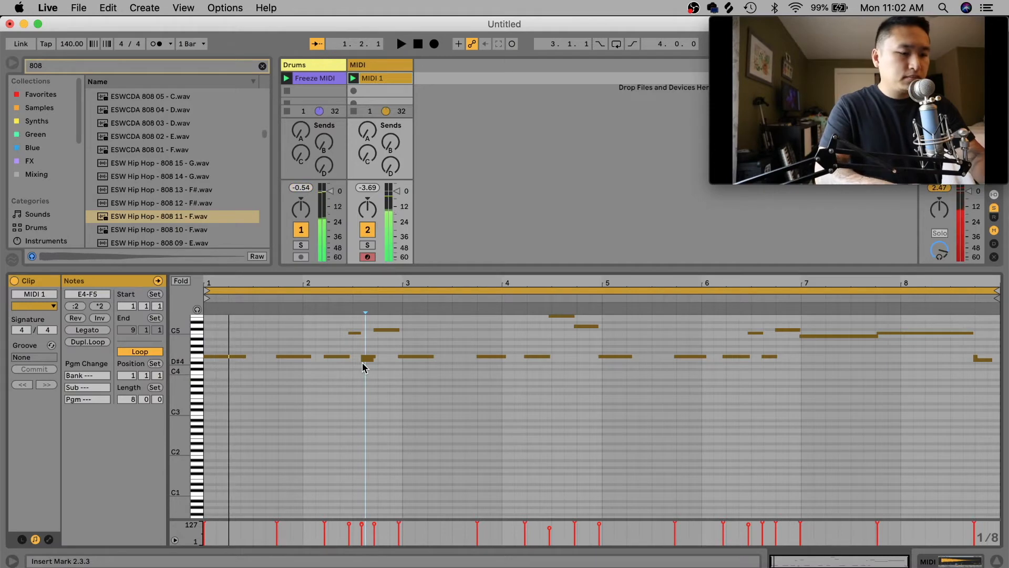
# Quantize all notes of the recorded 808 clip to the current grid with an increased amount, and play it back
pyautogui.press('super+a')
pyautogui.press('super+shift+u')
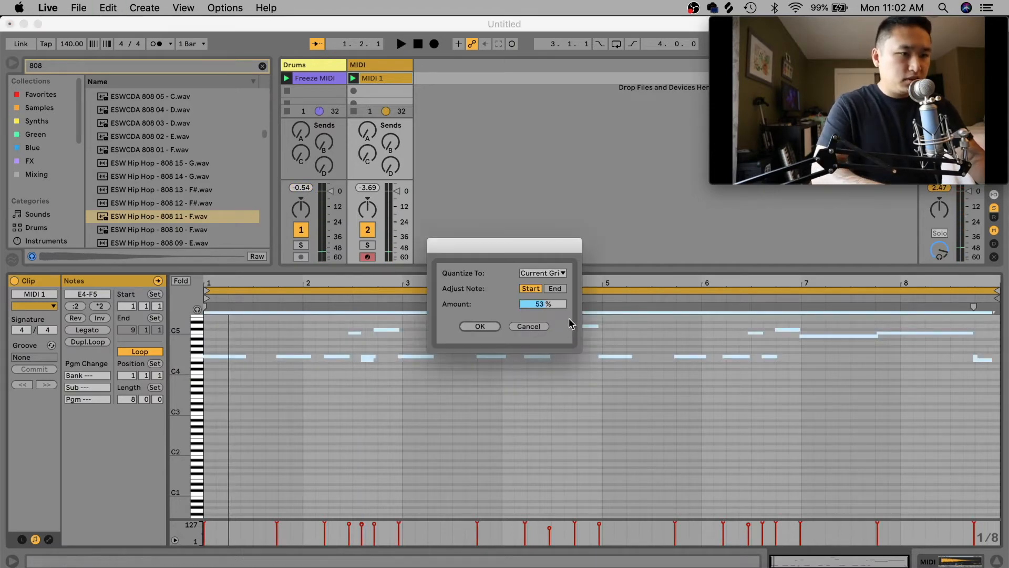
pyautogui.moveTo(554, 304); pyautogui.dragTo(555, 278)
pyautogui.press('Return')
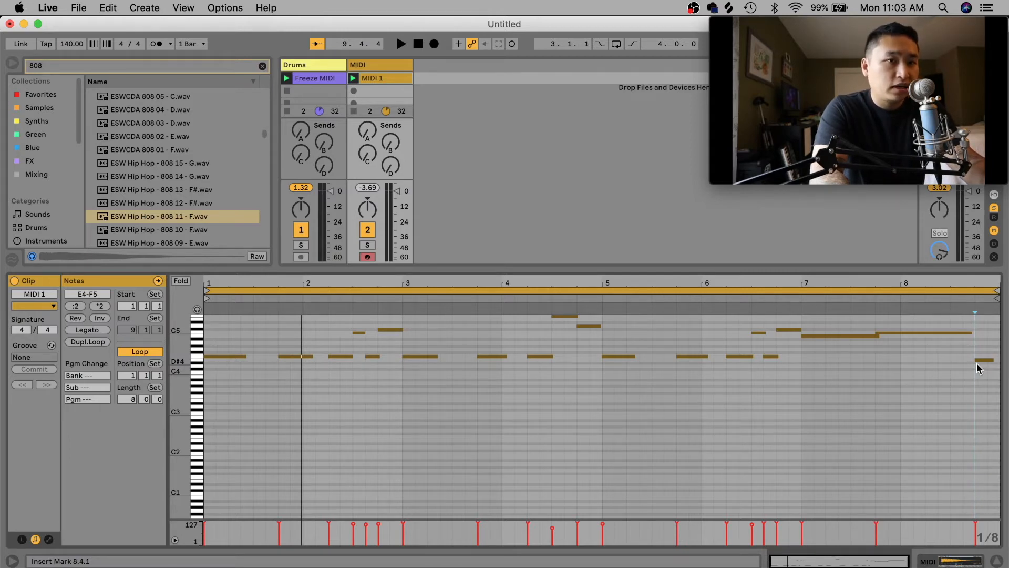
pyautogui.press('space')
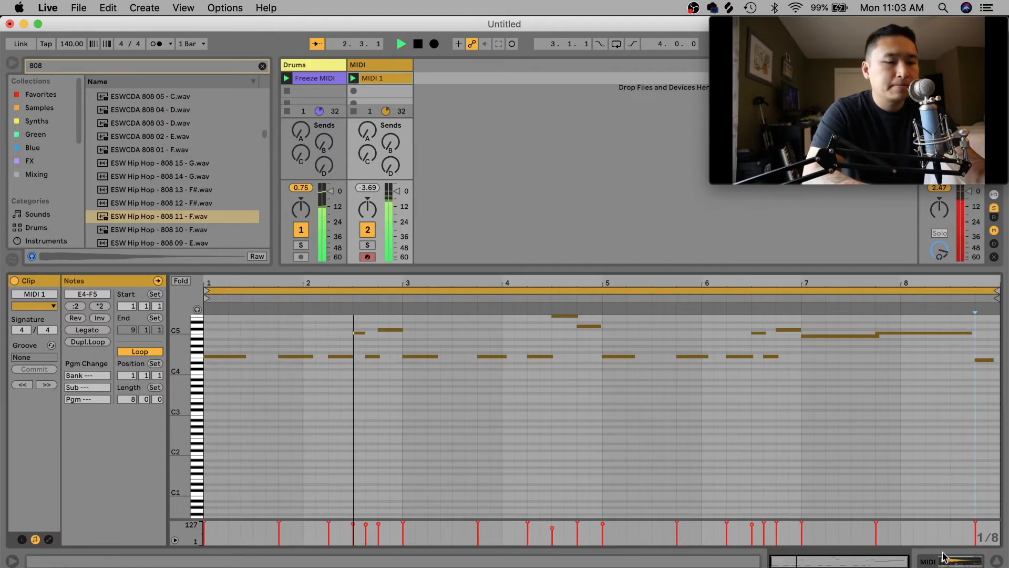
pyautogui.press('space')
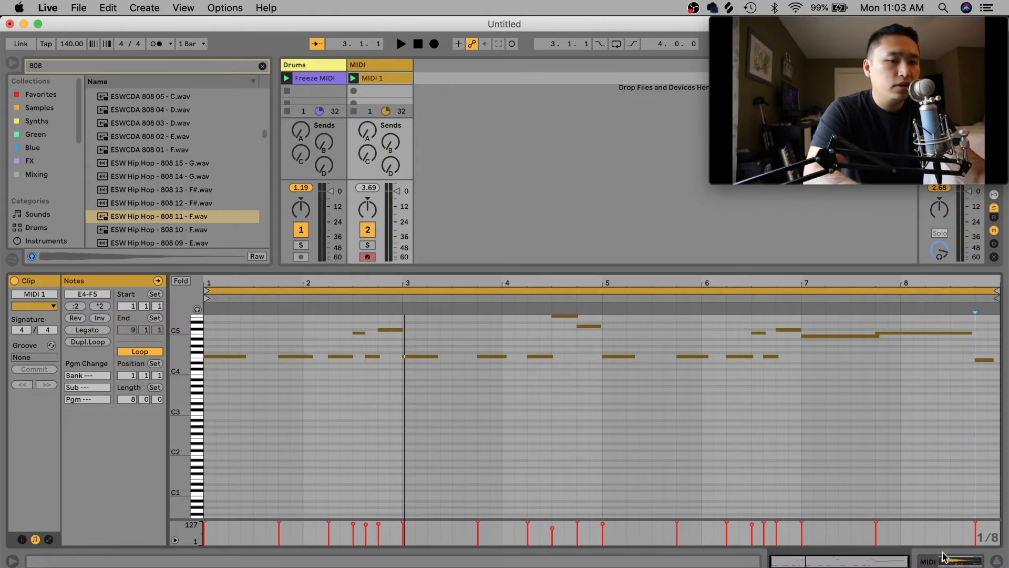
# Set the 808 sampler's glide mode to Glide with a glide time of 1.13 ms, auditioning the clip while adjusting
pyautogui.click(944, 558)
pyautogui.click(494, 501)
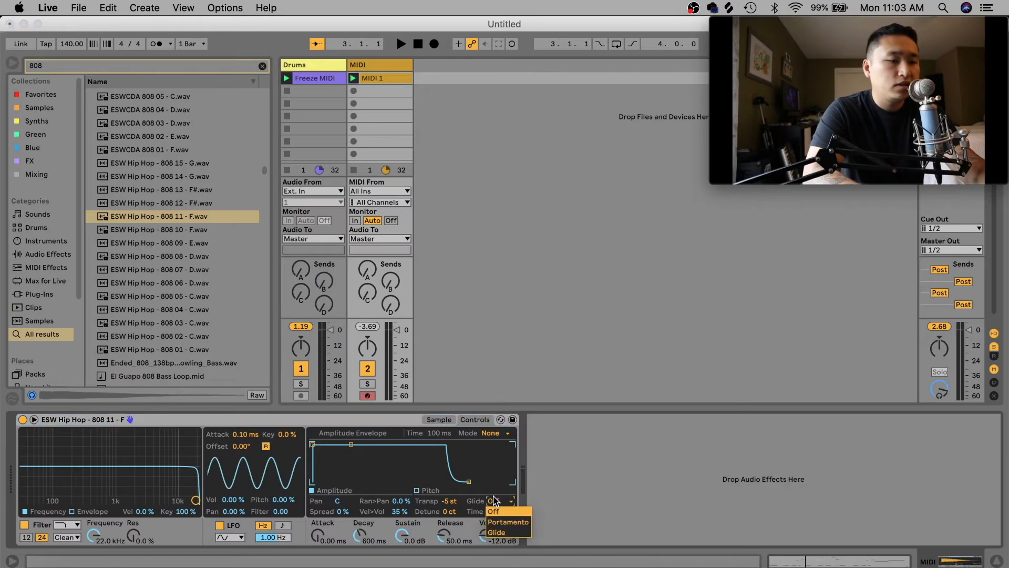
pyautogui.click(495, 532)
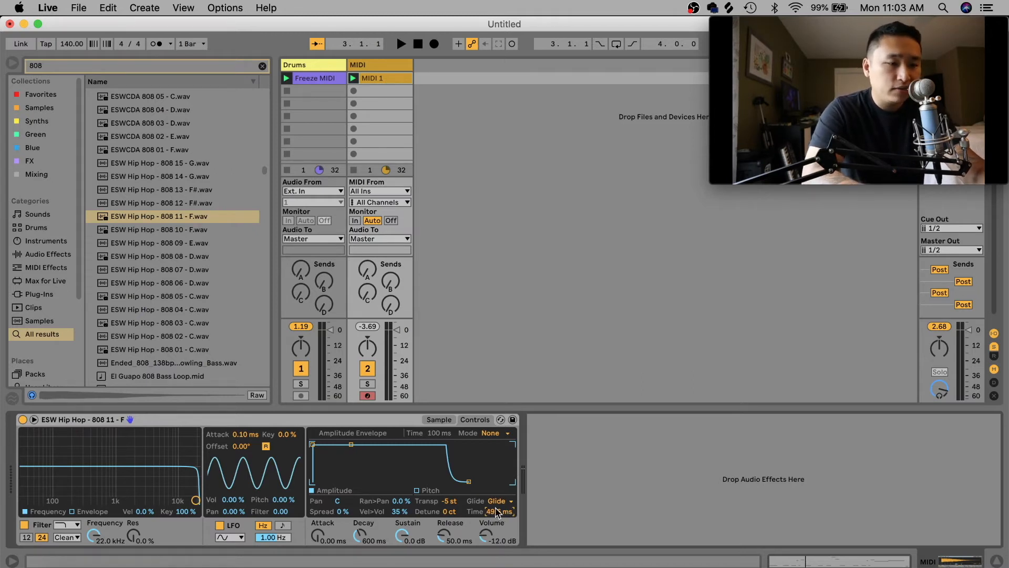
pyautogui.moveTo(496, 512); pyautogui.dragTo(496, 513)
pyautogui.press('space')
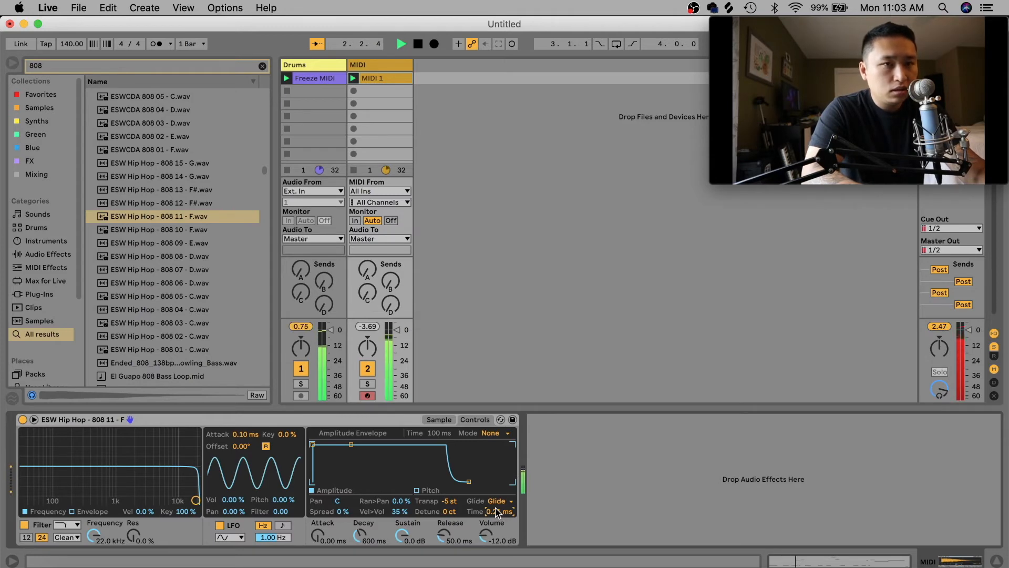
pyautogui.press('space')
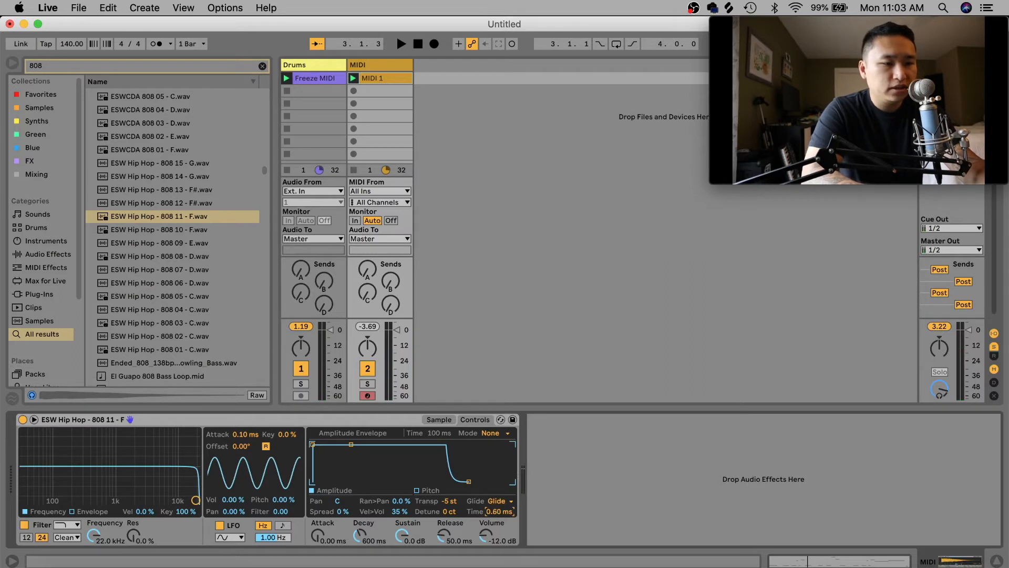
pyautogui.press('space')
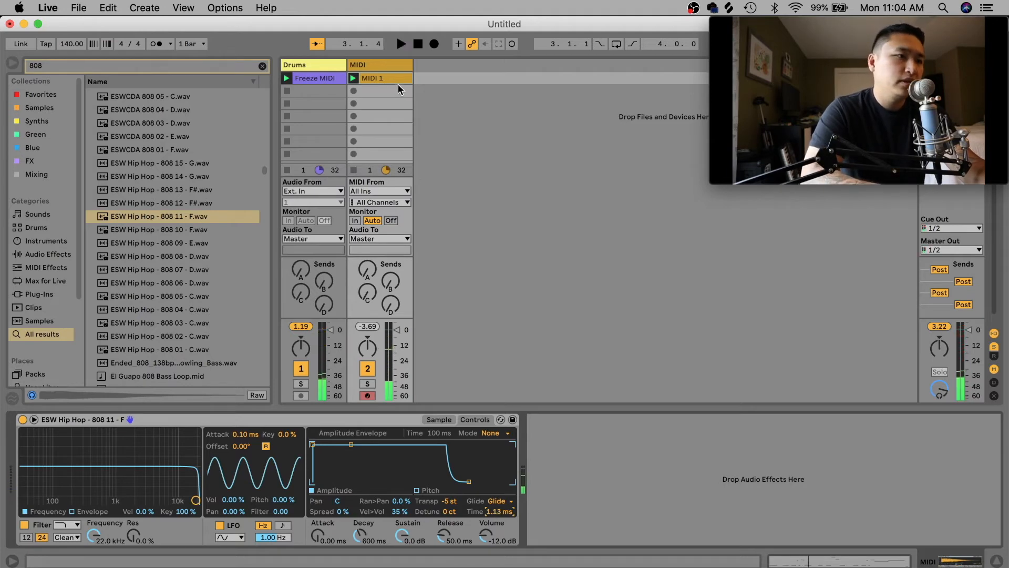
pyautogui.press('space')
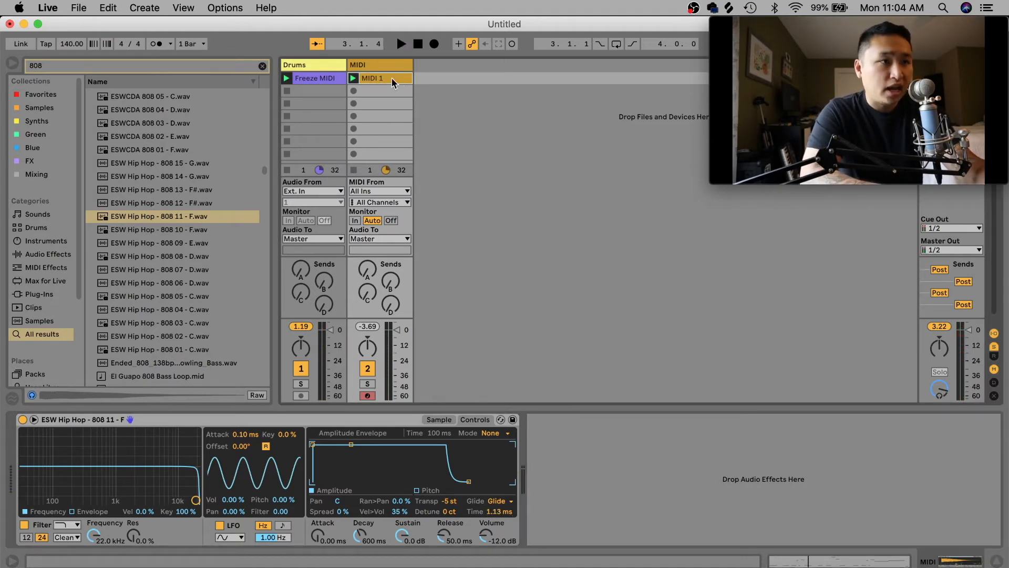
# In the MIDI 1 clip, extend the starts of the C5 and C#5 notes in bar 2 to just before the grid line and play back
pyautogui.doubleClick(392, 78)
pyautogui.click(405, 356)
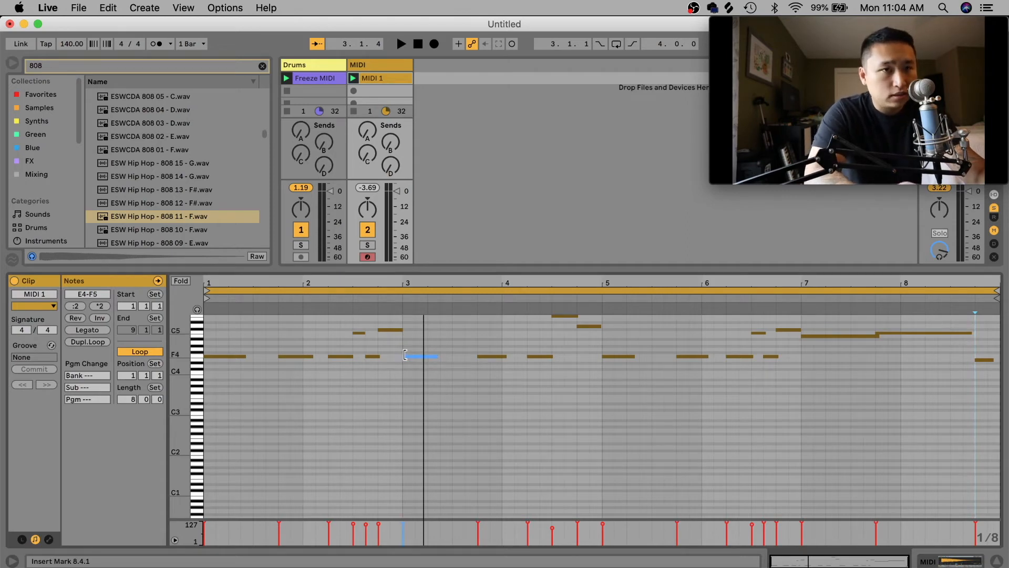
pyautogui.moveTo(392, 339); pyautogui.dragTo(352, 330)
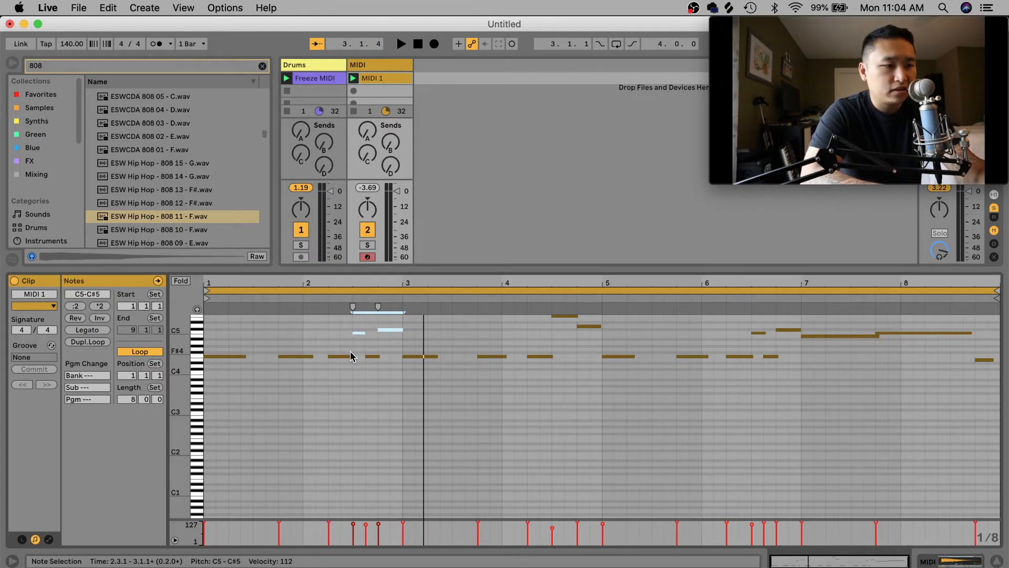
pyautogui.press('z')
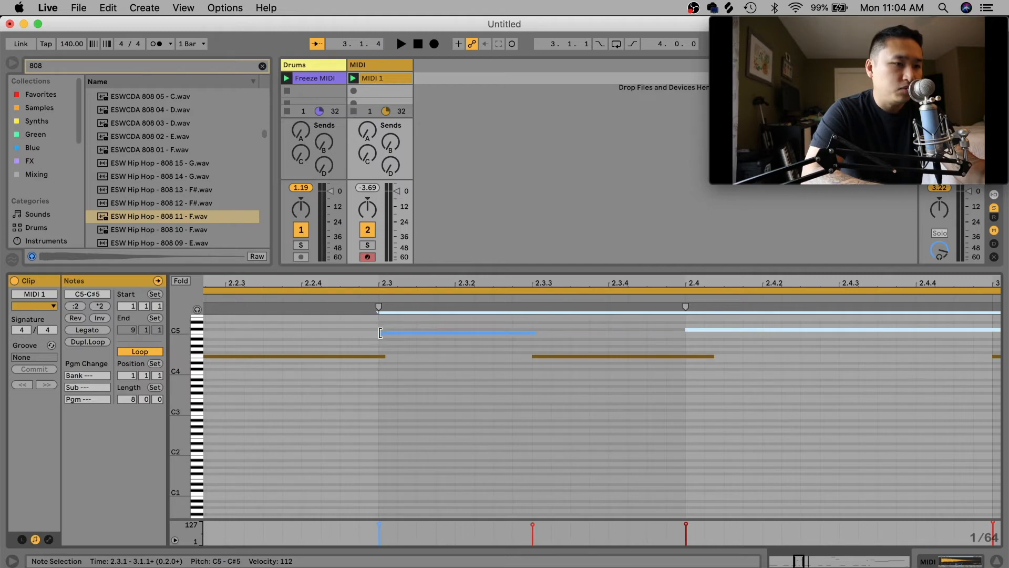
pyautogui.moveTo(378, 332); pyautogui.dragTo(374, 332)
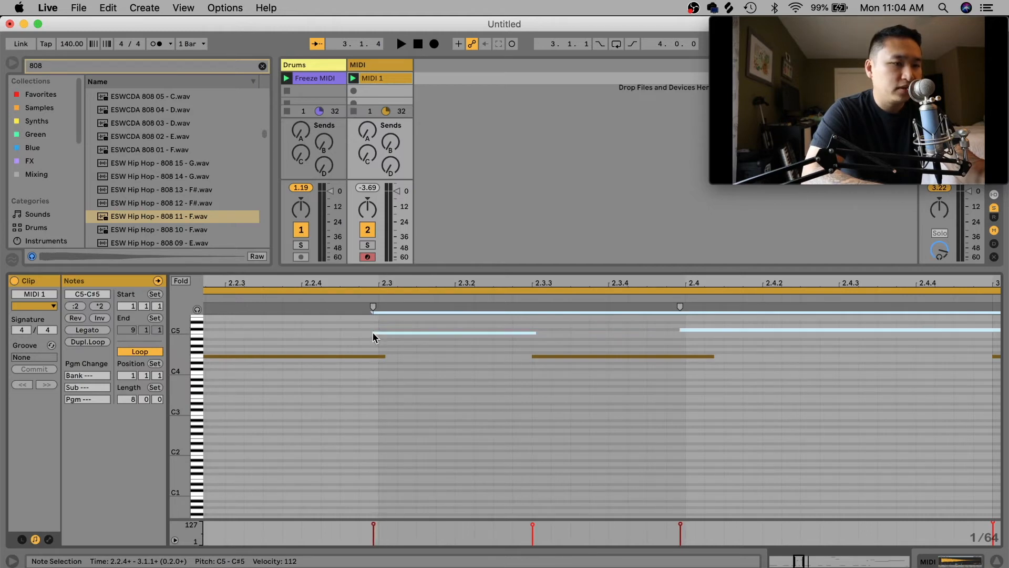
pyautogui.press('space')
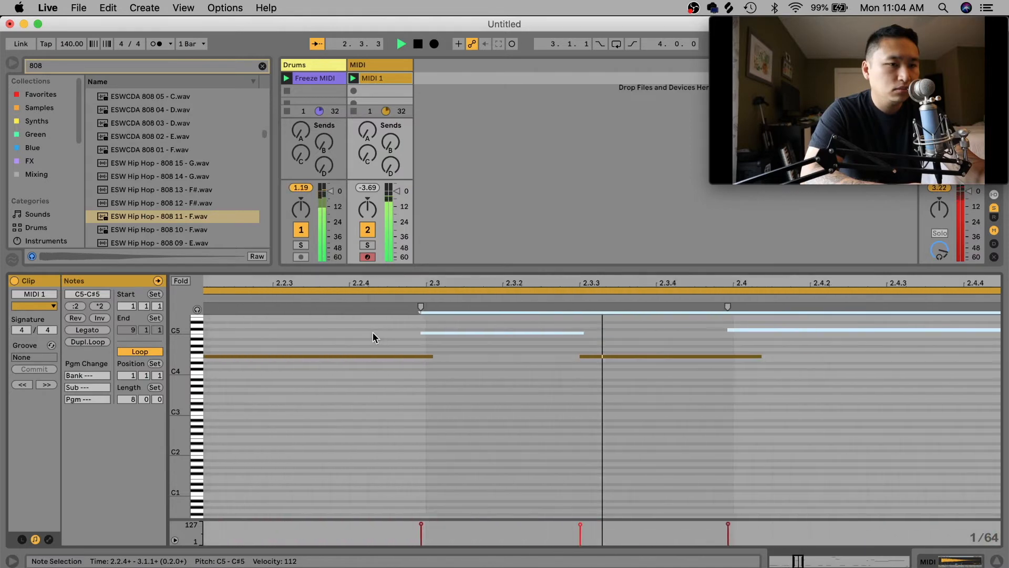
pyautogui.press('space')
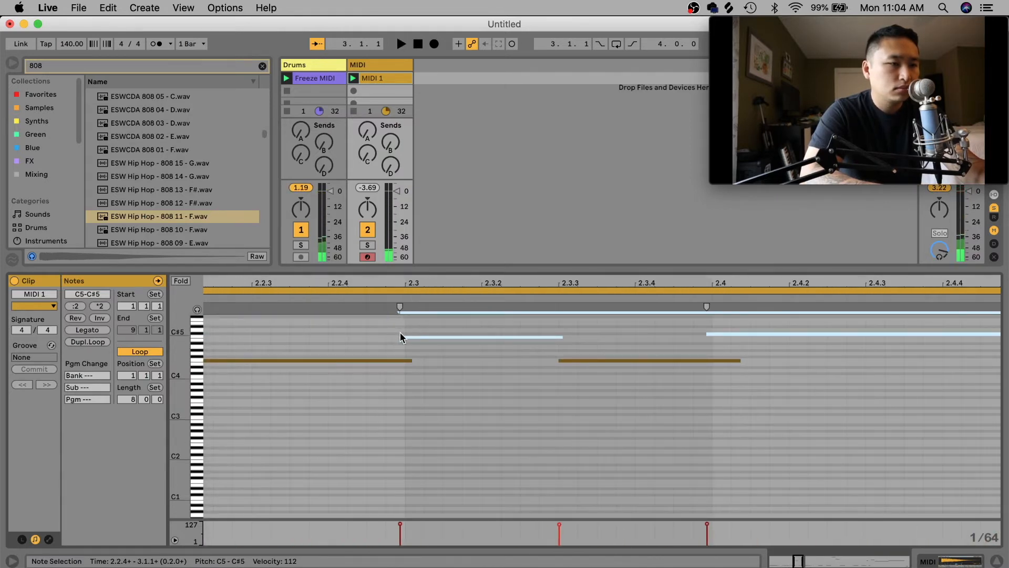
pyautogui.moveTo(399, 337); pyautogui.dragTo(393, 336)
pyautogui.click(394, 343)
pyautogui.press('space')
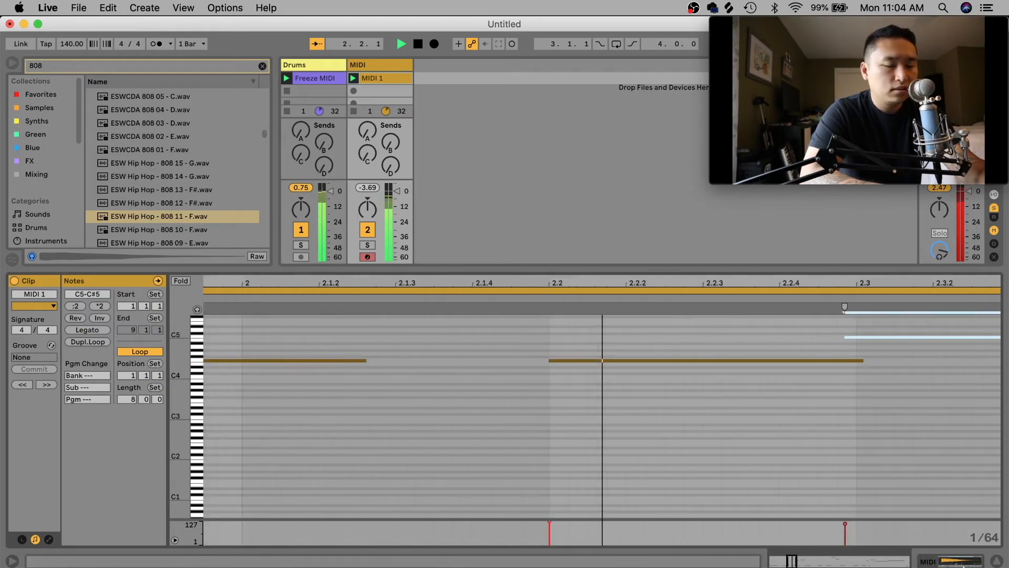
pyautogui.press('space')
# Set the 808's glide time to 0.21 ms while playing the bass line over the drums
pyautogui.click(960, 562)
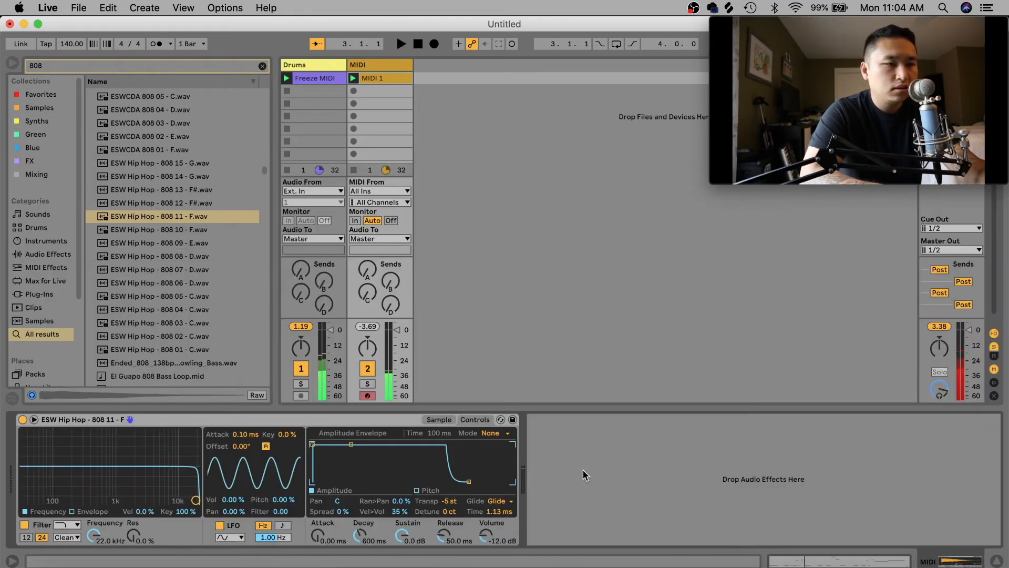
pyautogui.press('space')
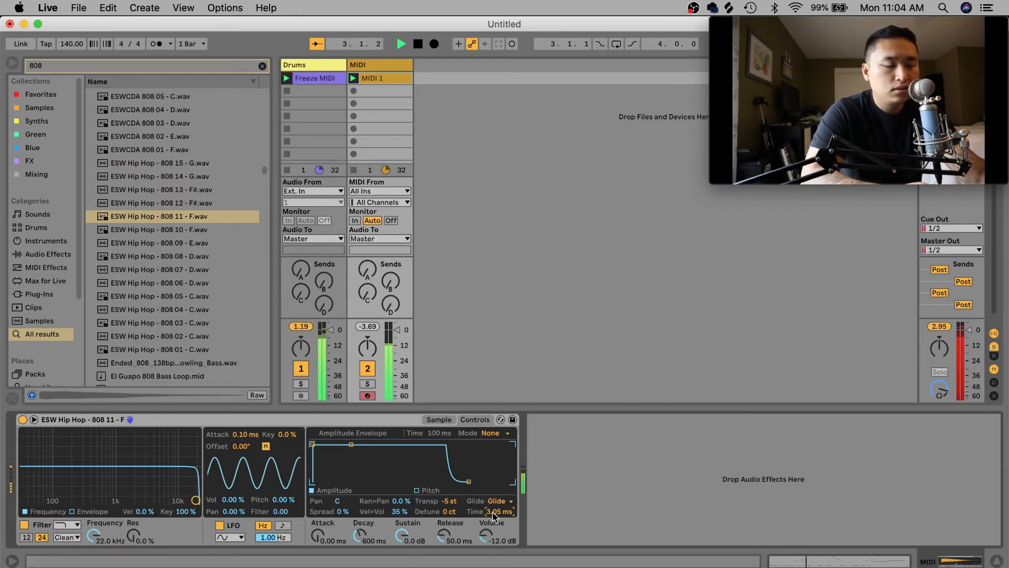
pyautogui.press('space')
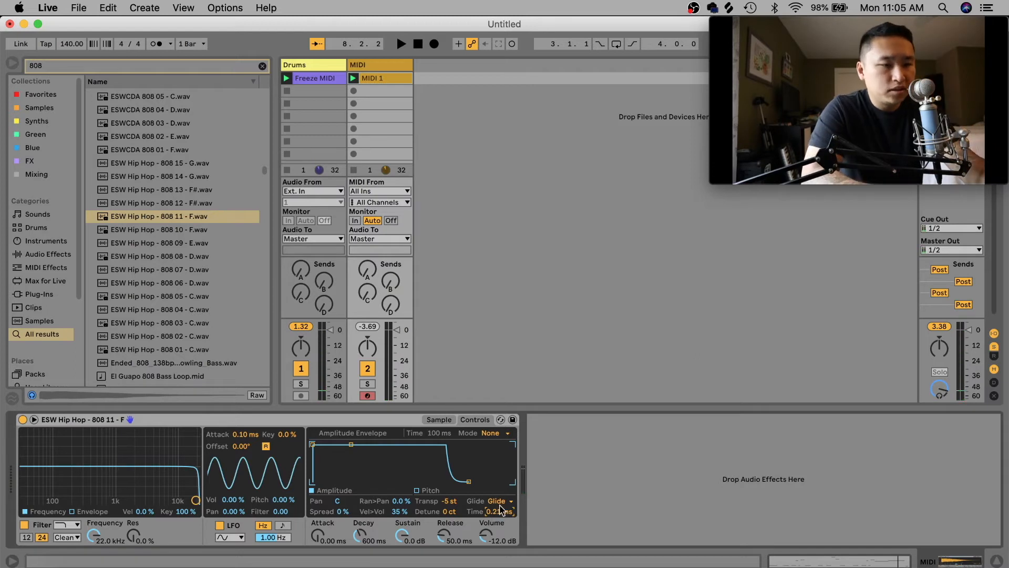
# Turn the 808's glide off and check the sample's Voices setting
pyautogui.click(499, 501)
pyautogui.click(501, 511)
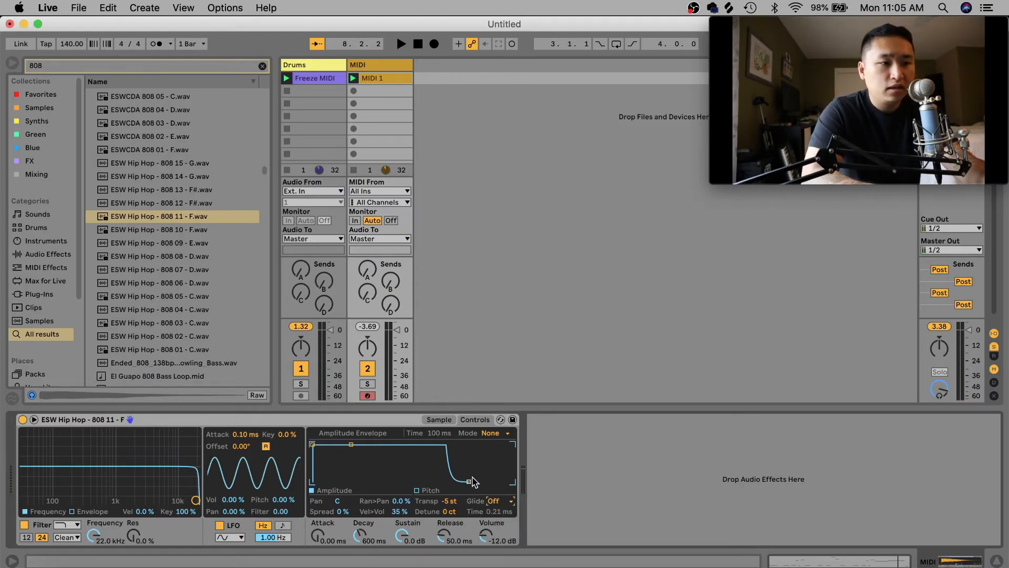
pyautogui.click(439, 419)
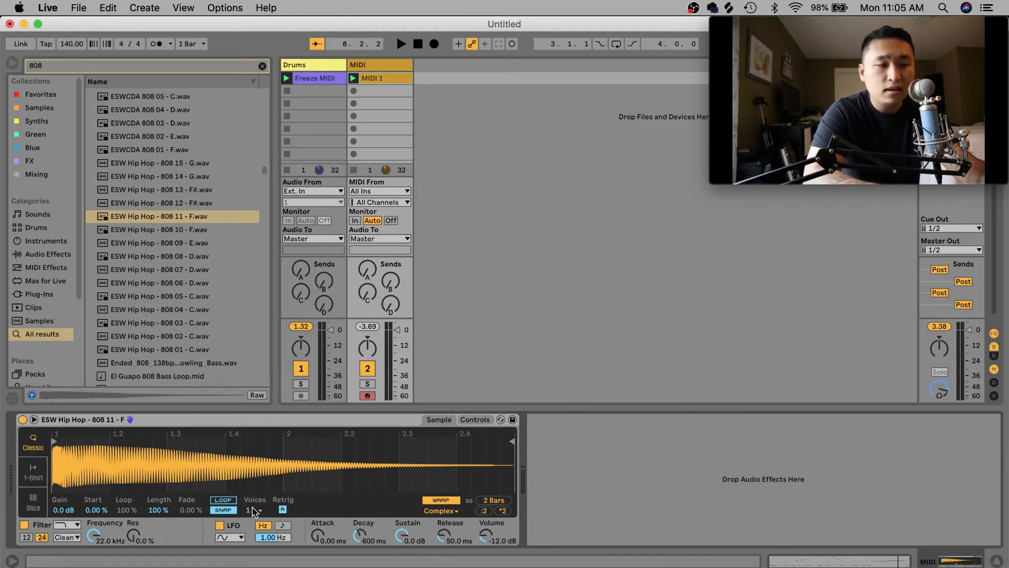
pyautogui.click(474, 419)
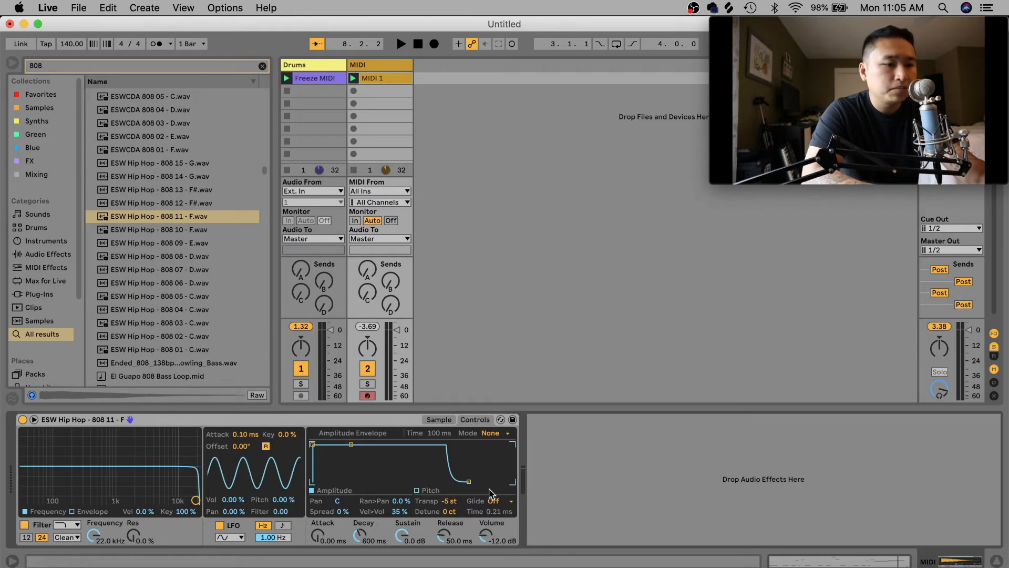
# Set the 808's glide mode to Glide and play the bass line while watching the sample waveform, stopping playback at the end
pyautogui.click(493, 500)
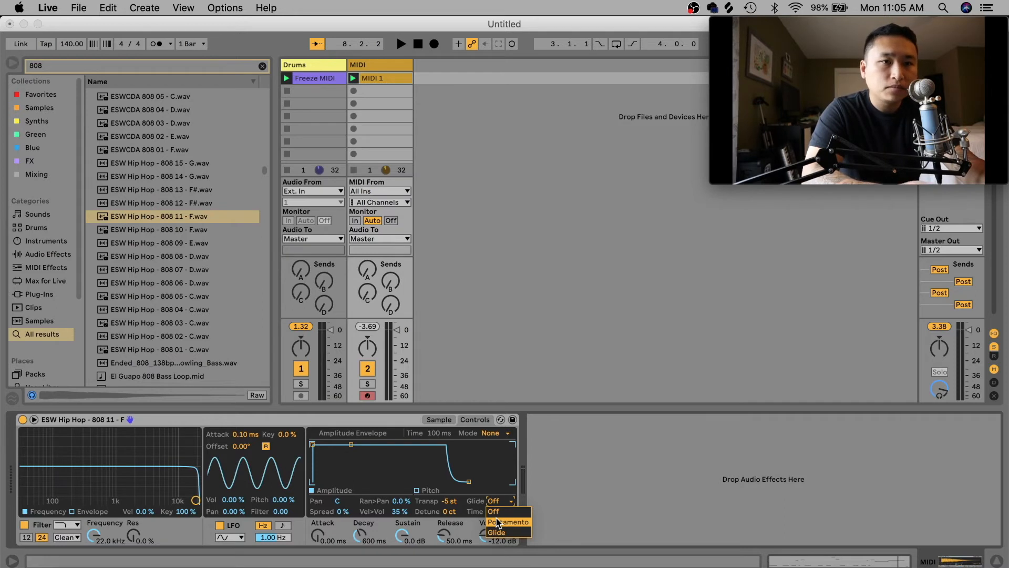
pyautogui.click(497, 532)
pyautogui.press('space')
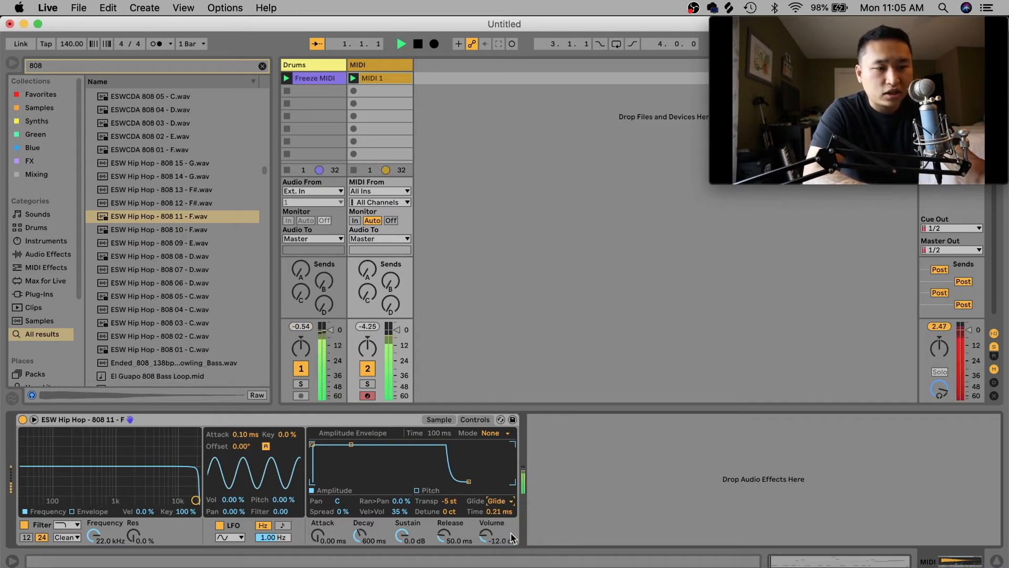
pyautogui.press('space')
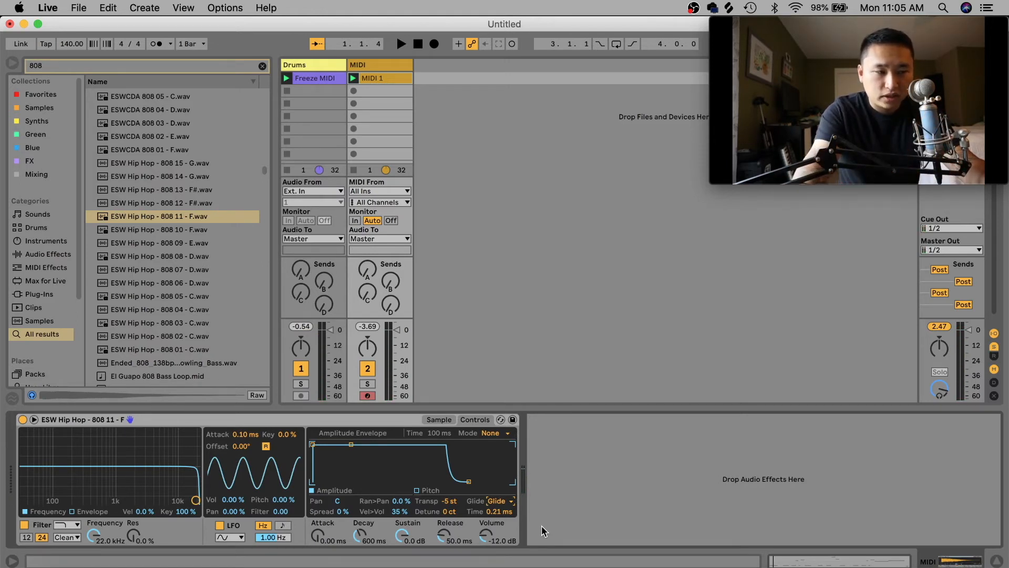
pyautogui.press('space')
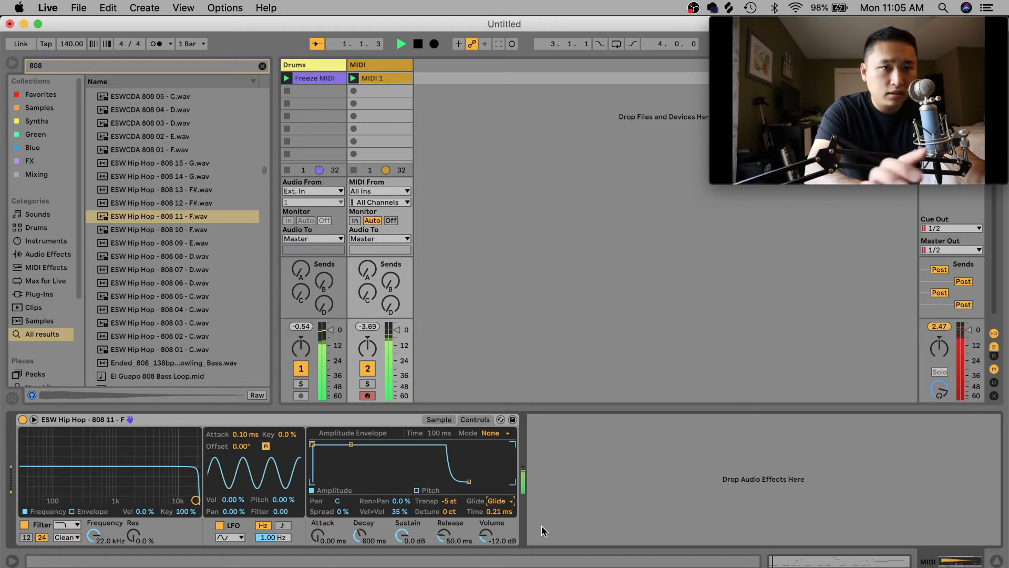
pyautogui.click(449, 419)
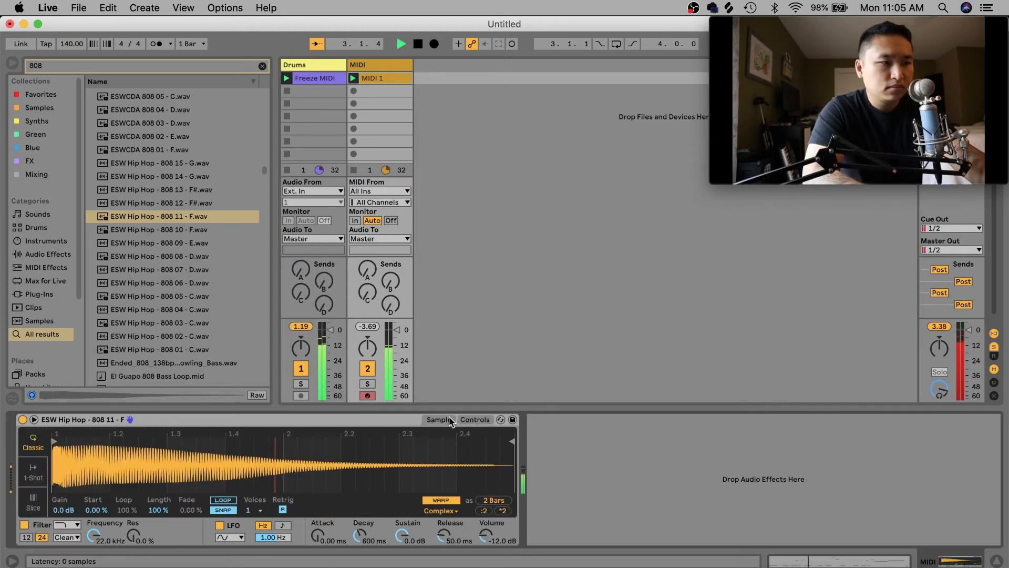
pyautogui.press('space')
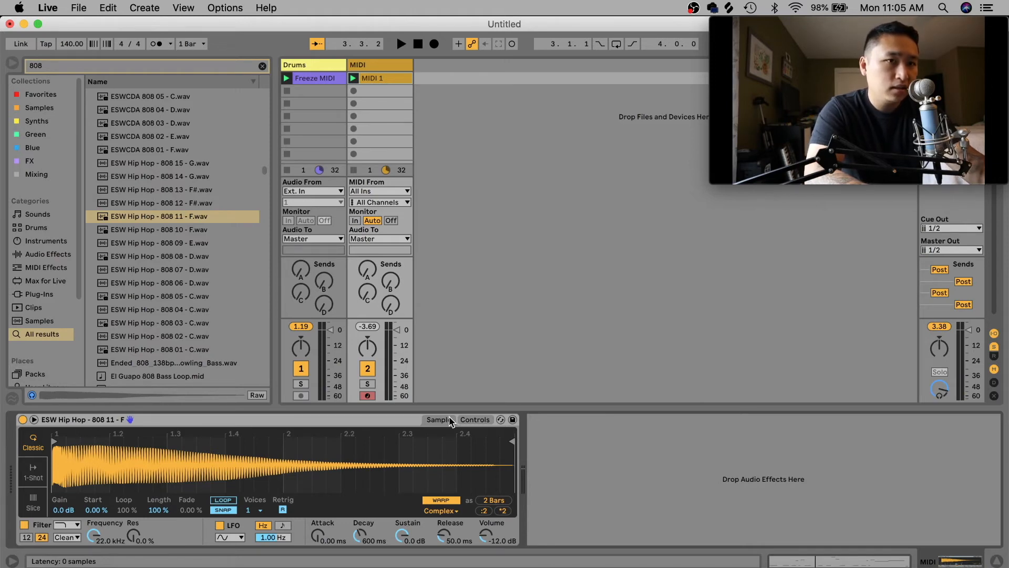
pyautogui.press('space')
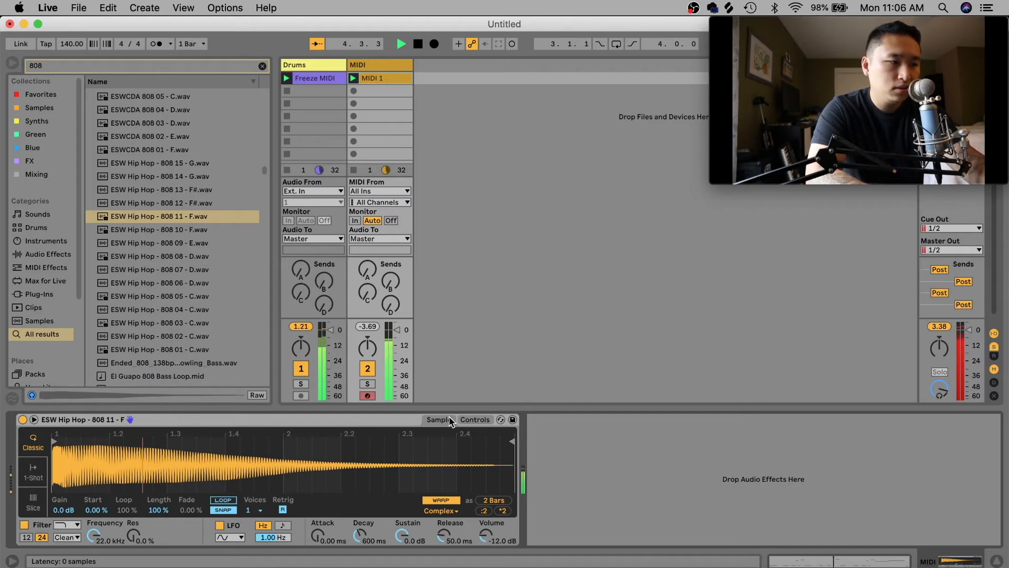
pyautogui.press('space')
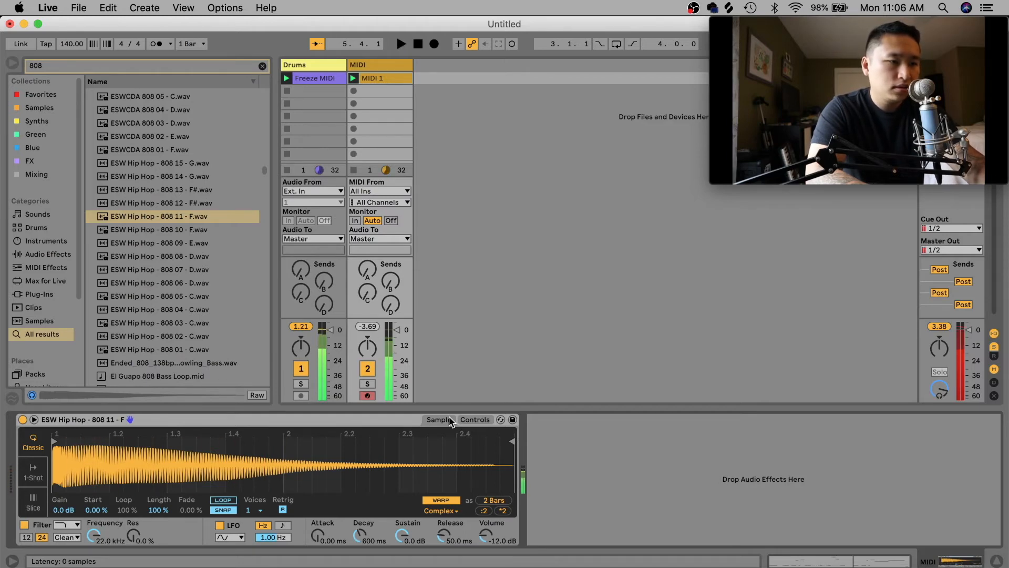
# Set the 808's glide mode to Portamento and play the bass line, watching the sample waveform to compare the retriggering
pyautogui.click(473, 419)
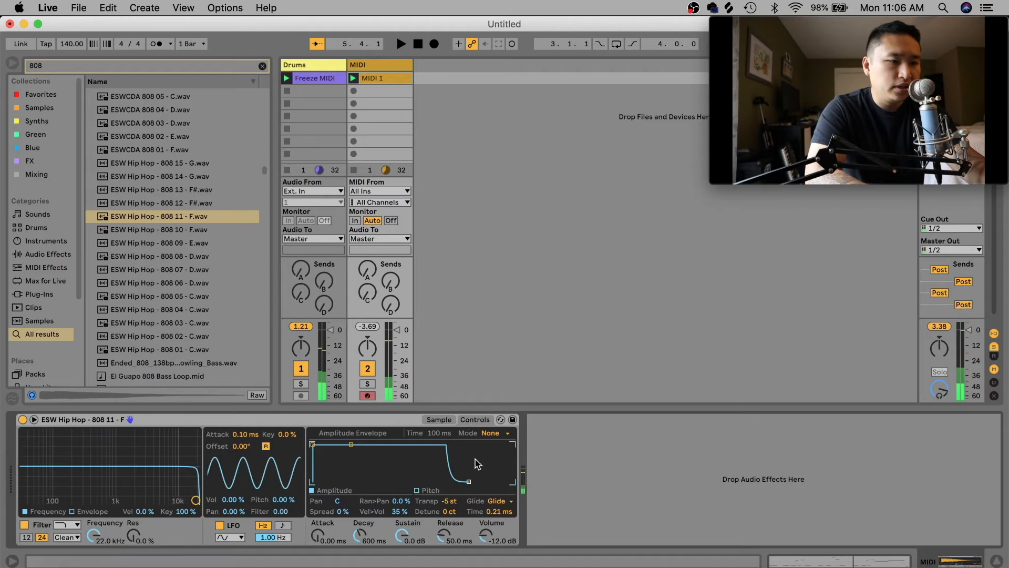
pyautogui.click(499, 506)
pyautogui.click(499, 534)
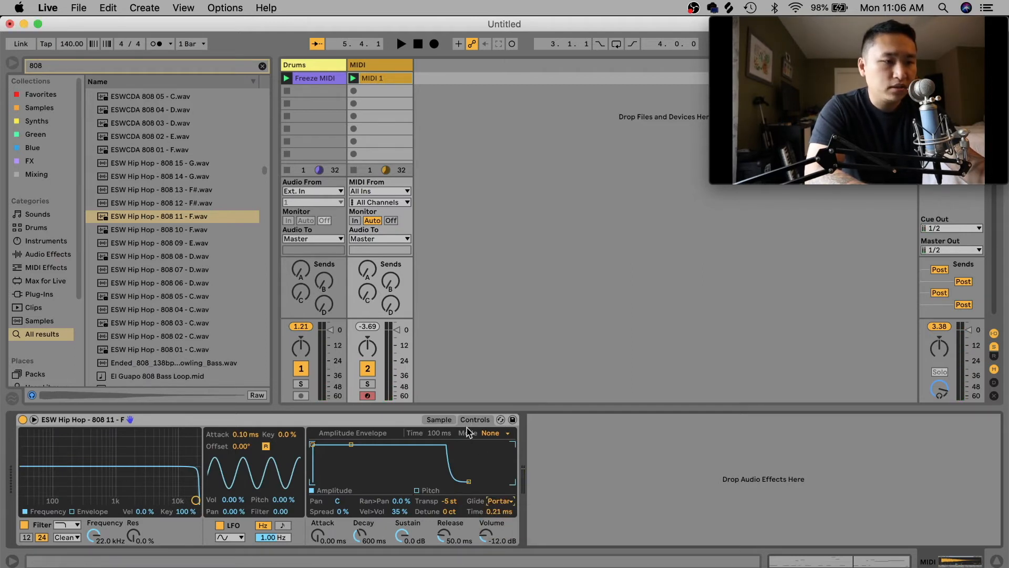
pyautogui.click(439, 420)
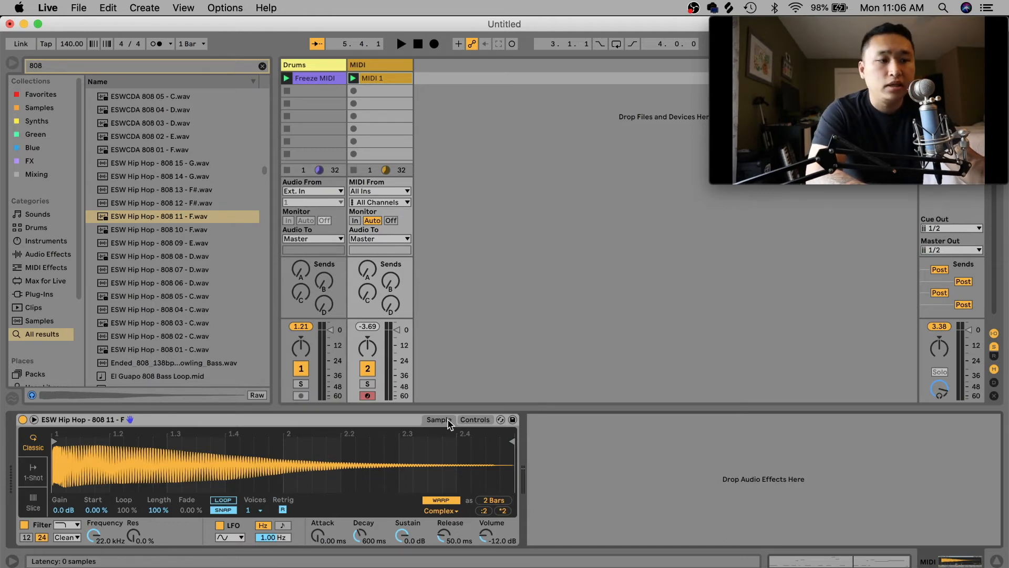
pyautogui.press('space')
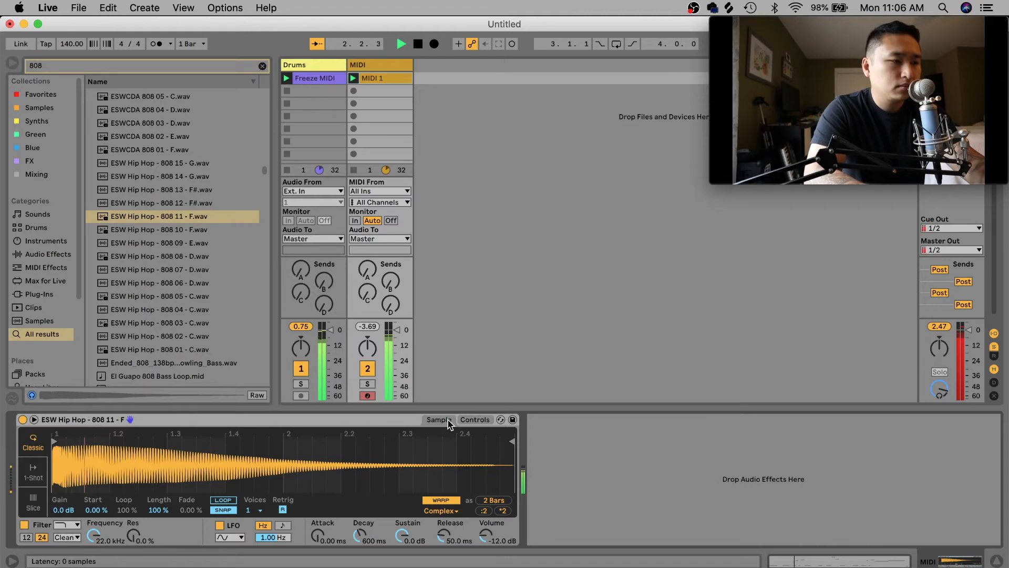
pyautogui.click(475, 419)
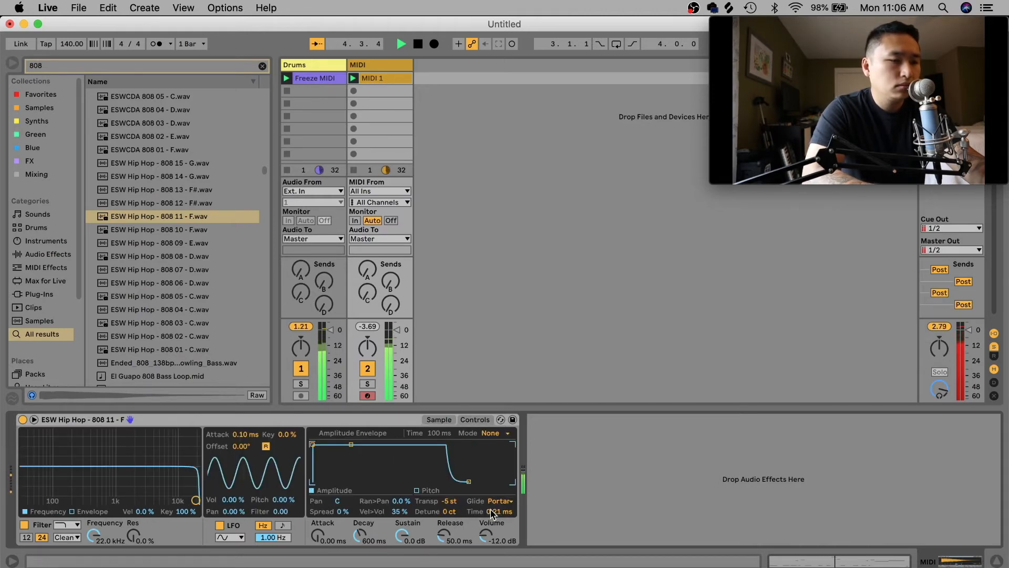
pyautogui.press('space')
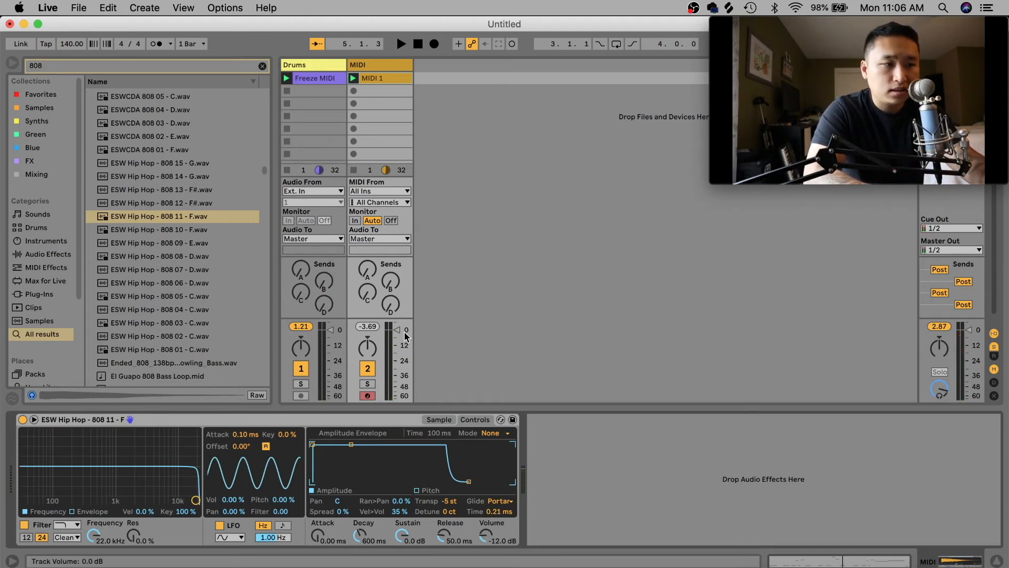
# Lower the Drums track's volume slightly and set the 808's glide time to 1.24 ms
pyautogui.moveTo(333, 332); pyautogui.dragTo(333, 333)
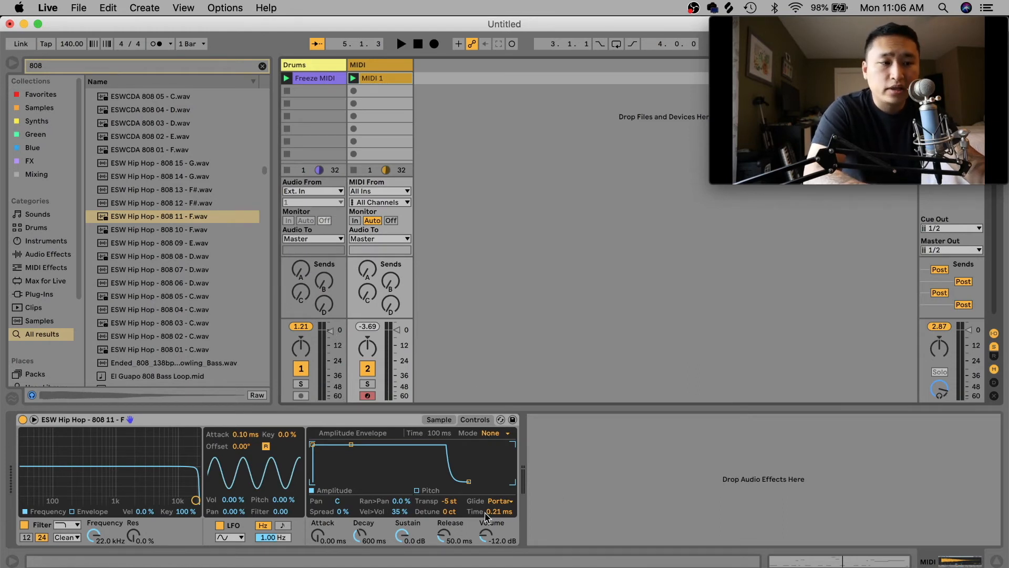
pyautogui.moveTo(485, 515); pyautogui.dragTo(485, 506)
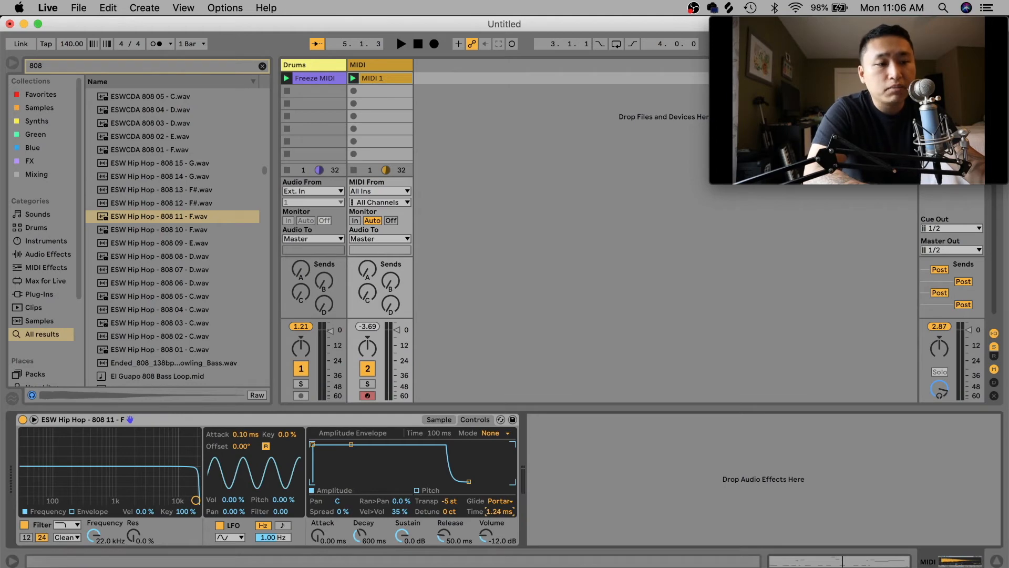
# Play the bass line, raise the 808's glide time slightly and examine the MIDI 1 clip's notes as it plays
pyautogui.press('space')
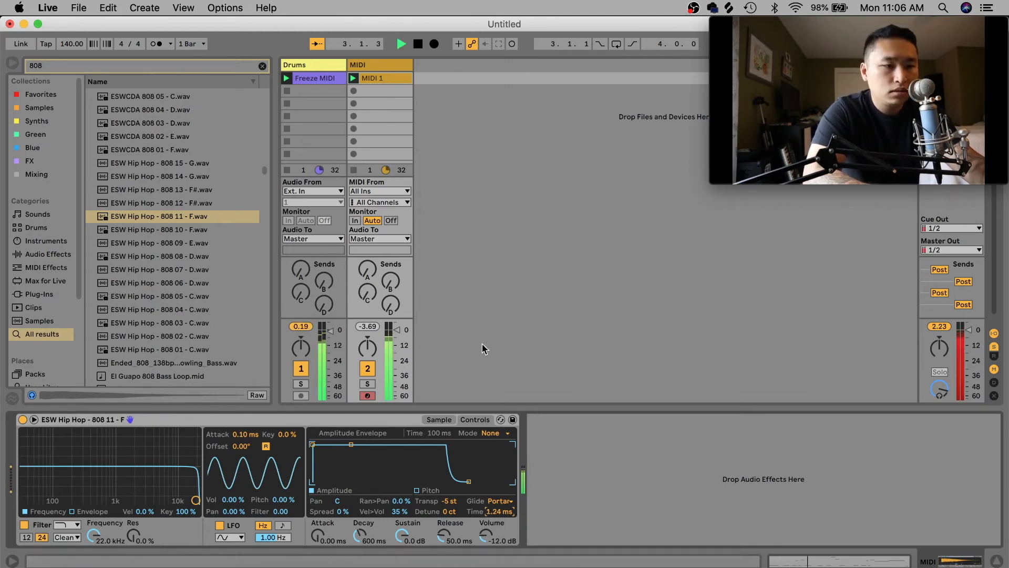
pyautogui.moveTo(498, 512); pyautogui.dragTo(499, 504)
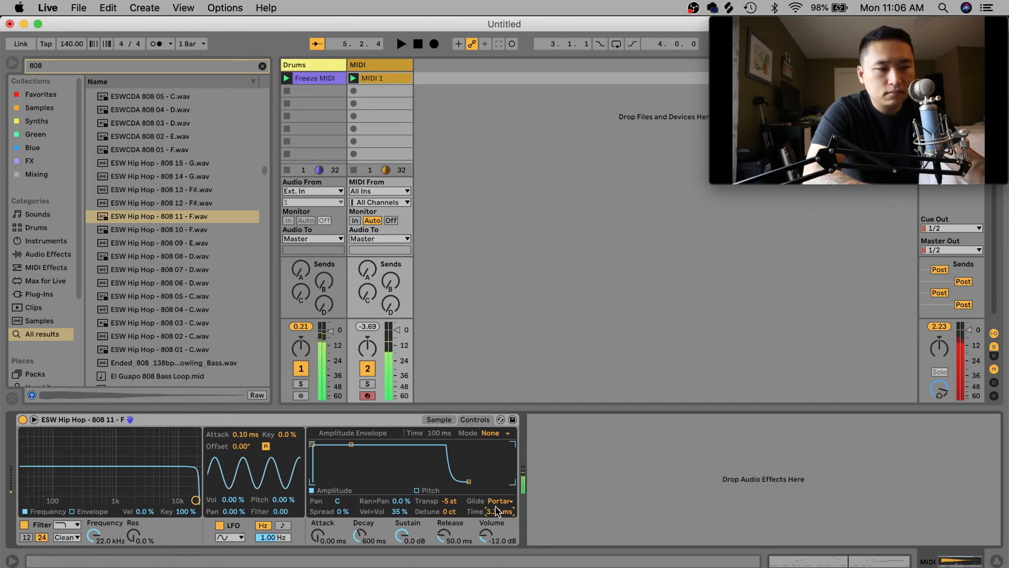
pyautogui.doubleClick(395, 77)
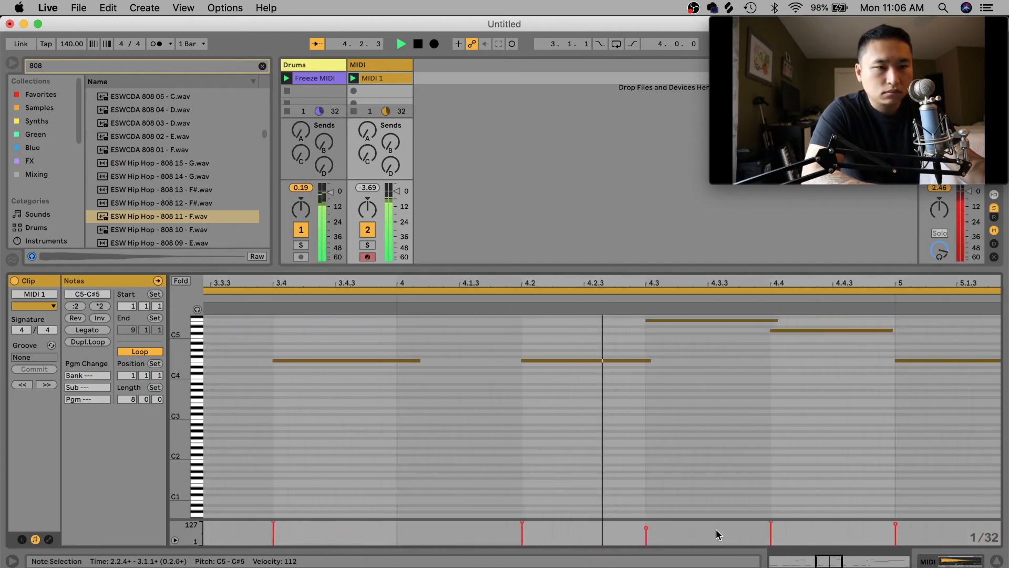
pyautogui.scroll(-10, 696, 535)
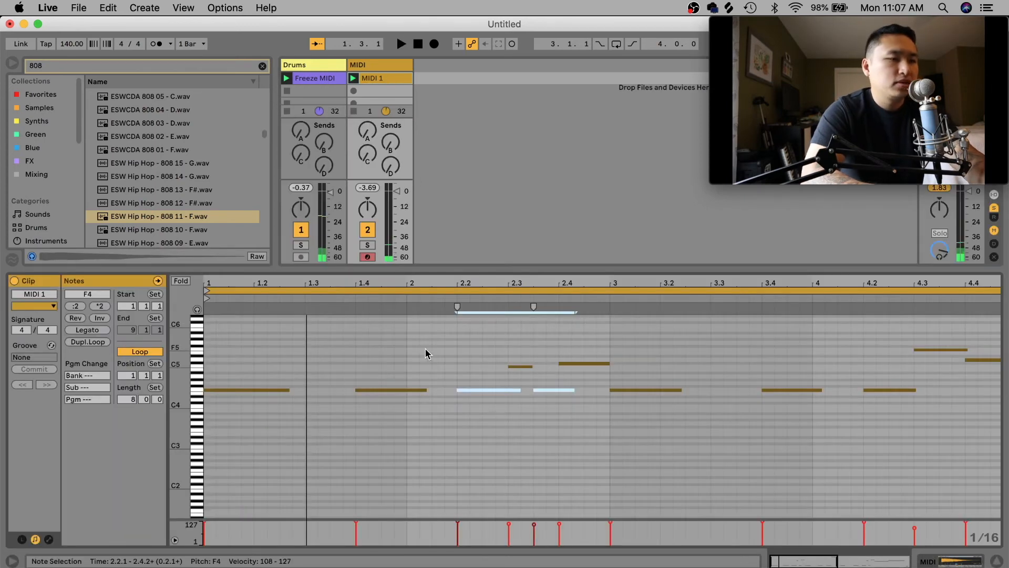
# Transpose all notes in the MIDI 1 clip down one octave and play the bass line
pyautogui.click(437, 379)
pyautogui.press('super+a')
pyautogui.hotkey('shift', 'Down')
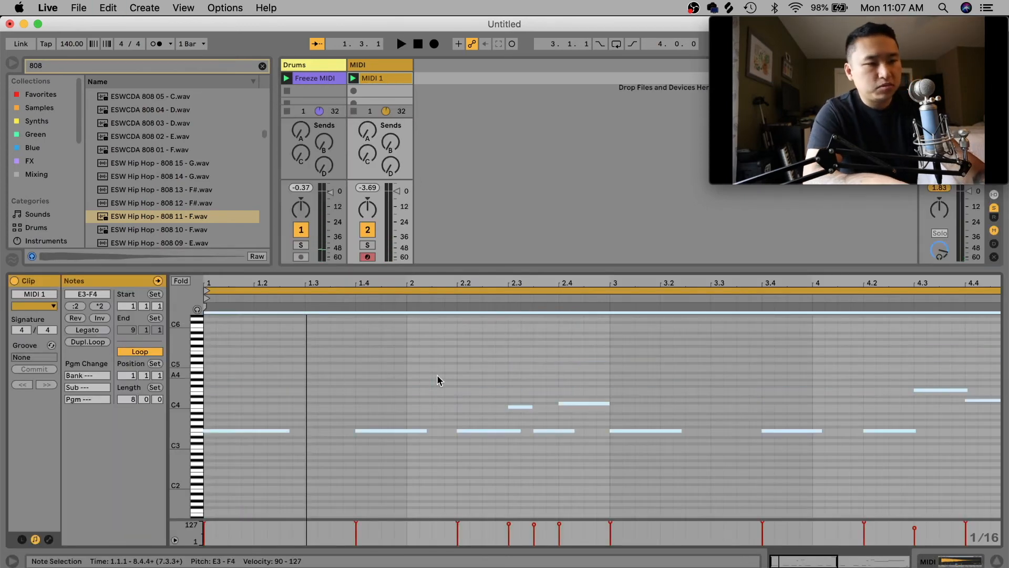
pyautogui.press('space')
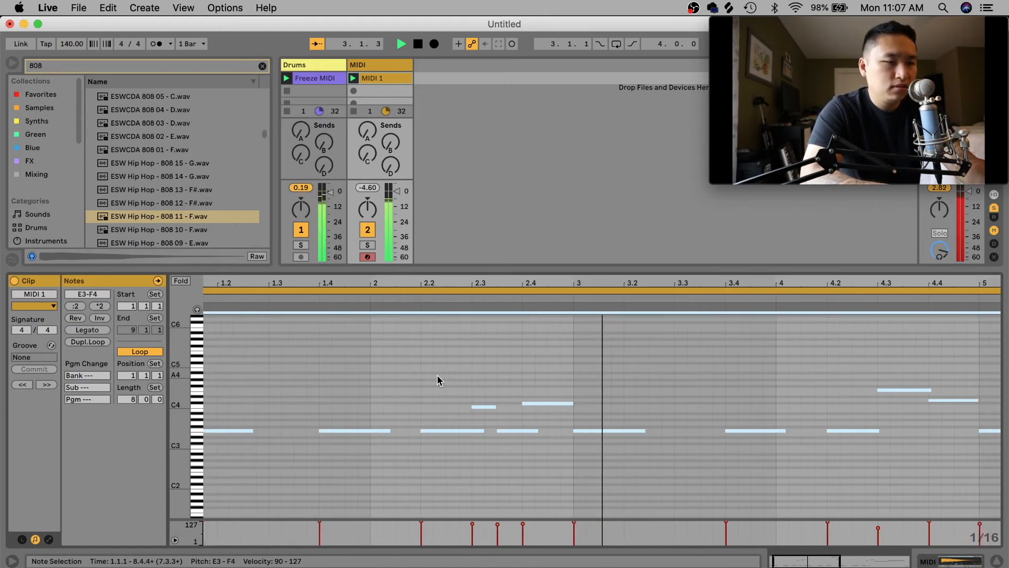
# Check the 808's glide controls and select the two high notes at 4.3 and 4.4 in the MIDI 1 clip
pyautogui.hotkey('shift', 'Tab')
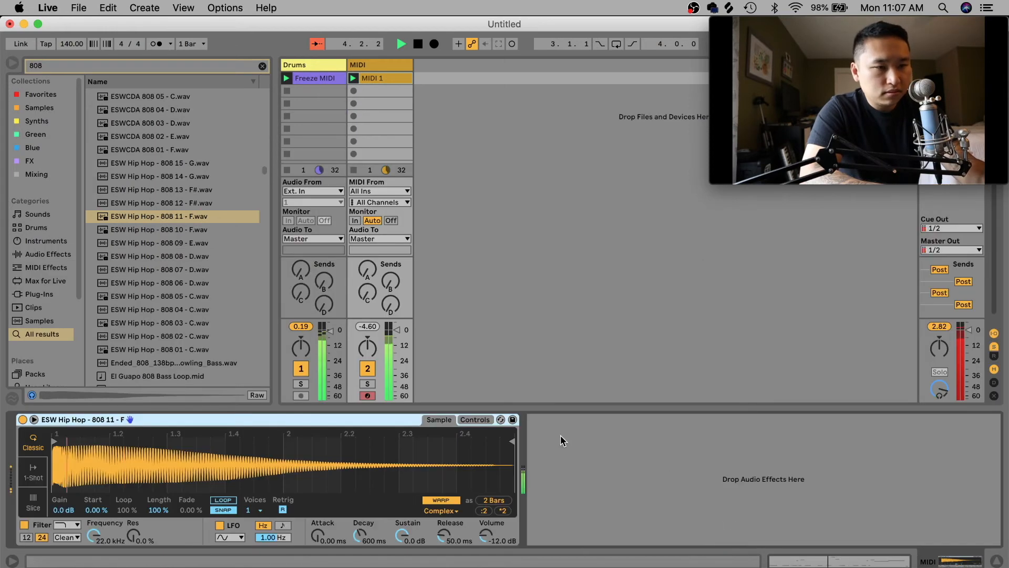
pyautogui.click(470, 421)
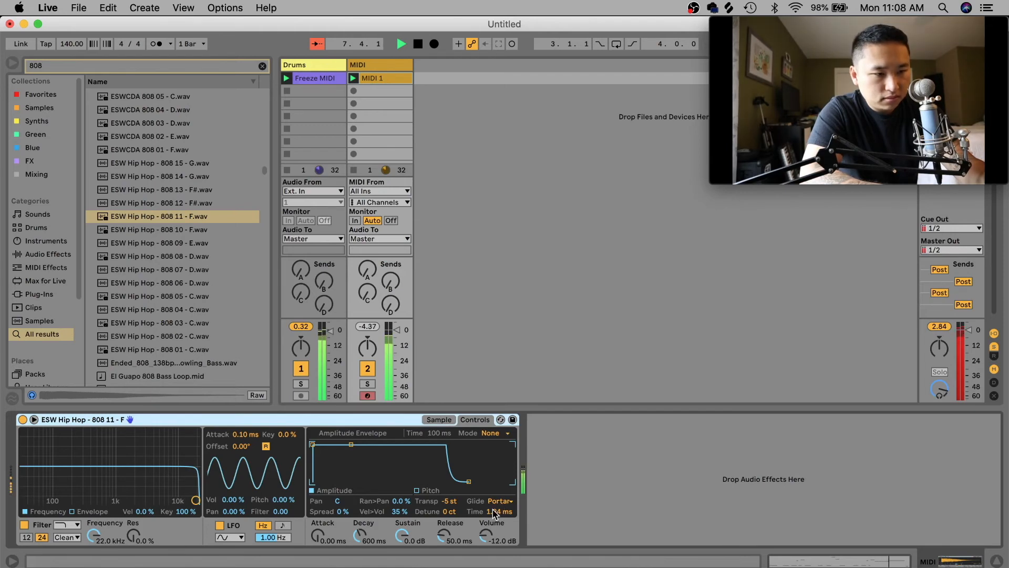
pyautogui.doubleClick(385, 76)
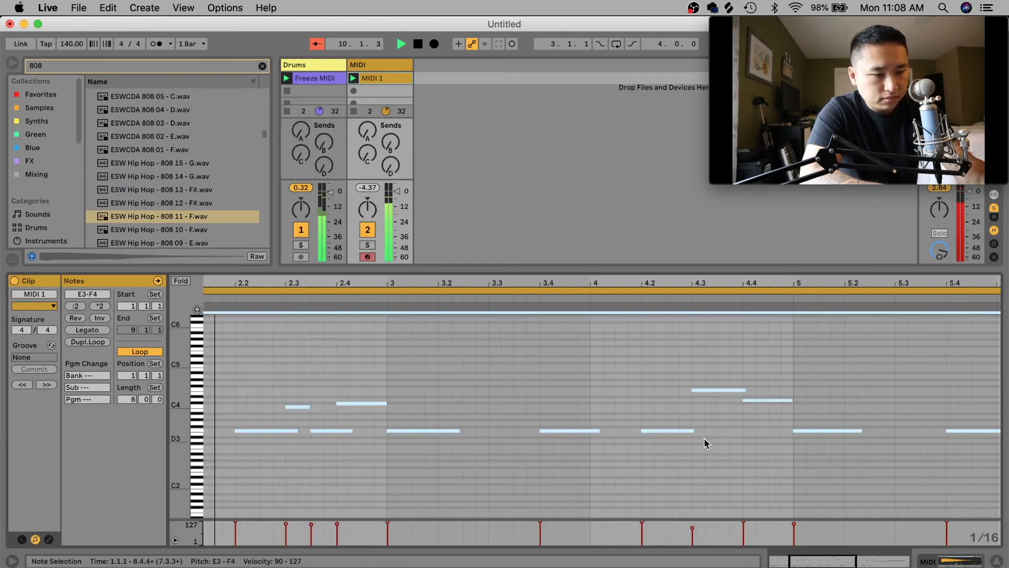
pyautogui.click(745, 440)
pyautogui.moveTo(763, 427); pyautogui.dragTo(687, 389)
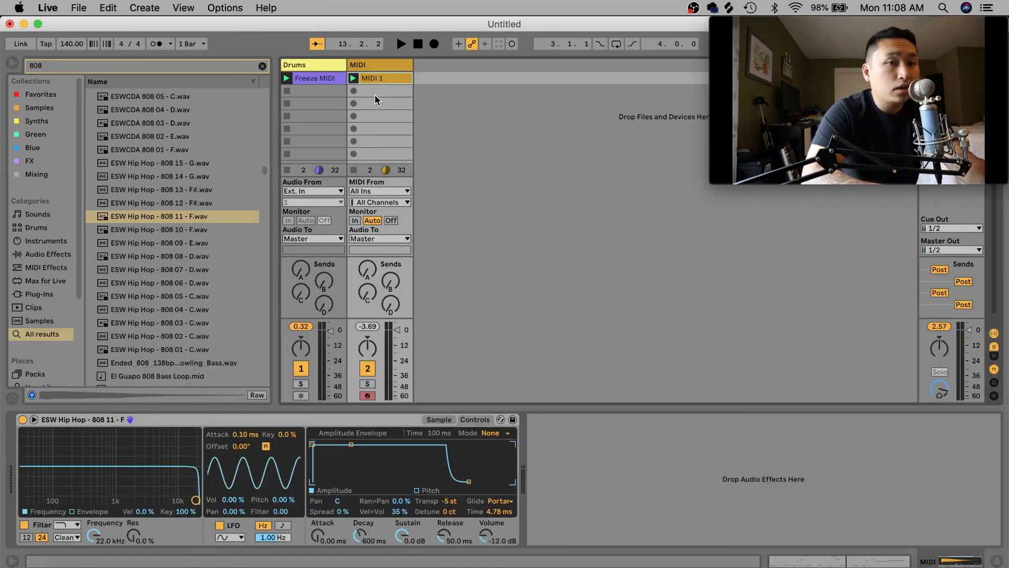
pyautogui.doubleClick(376, 81)
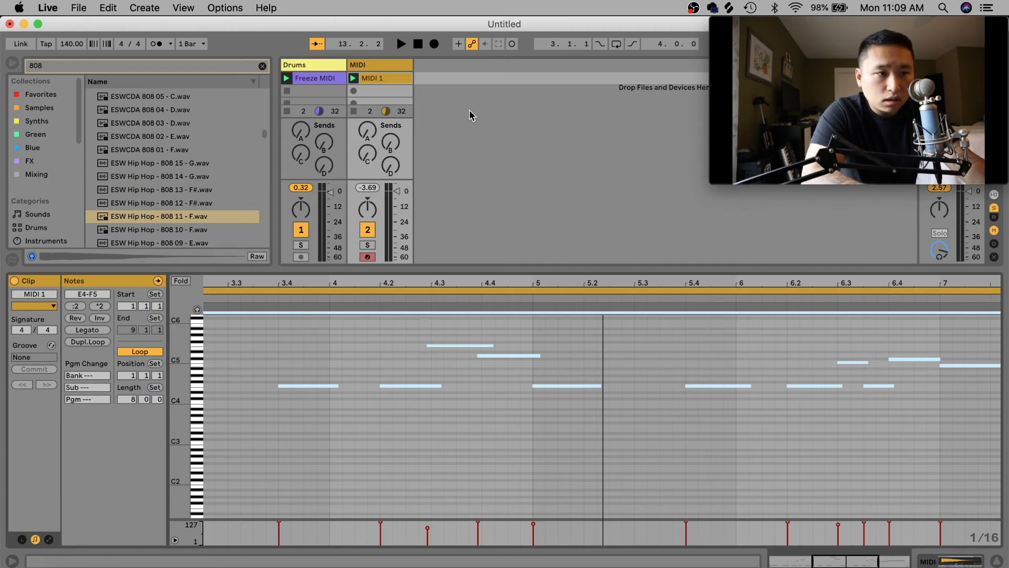
pyautogui.click(539, 377)
pyautogui.moveTo(538, 375); pyautogui.dragTo(488, 346)
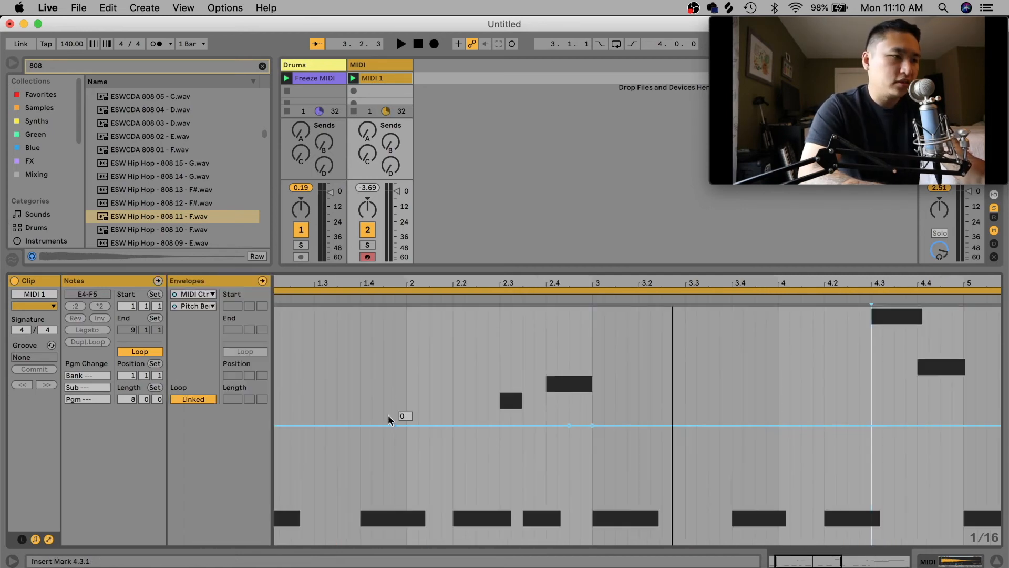
# Clear the pitch bend points between 2.4.1 and 3.1.3 and show the MIDI 1 clip's MIDI Ctrl Pitch Bend envelope
pyautogui.moveTo(618, 462); pyautogui.dragTo(547, 426)
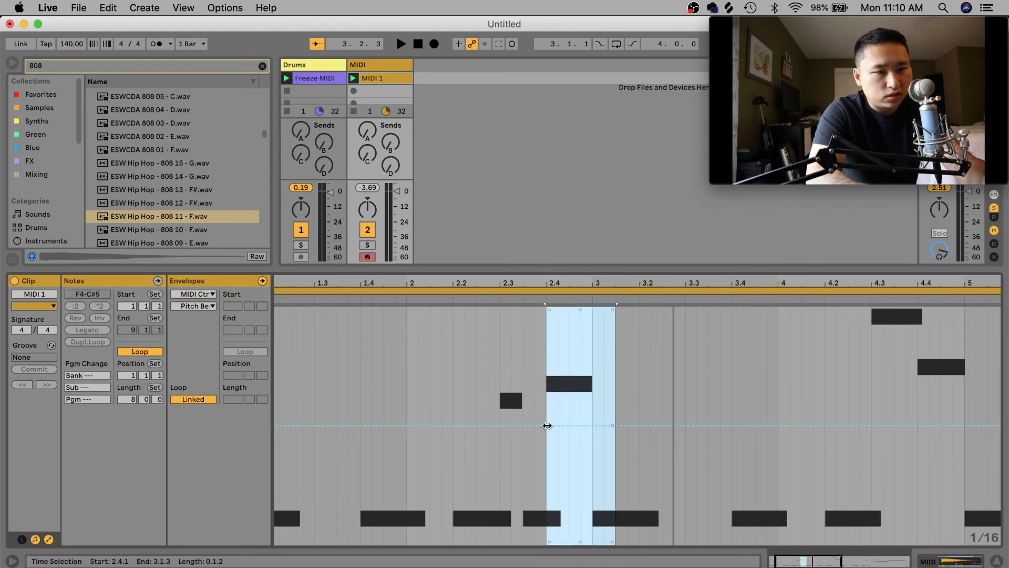
pyautogui.click(49, 541)
pyautogui.click(49, 539)
pyautogui.click(48, 540)
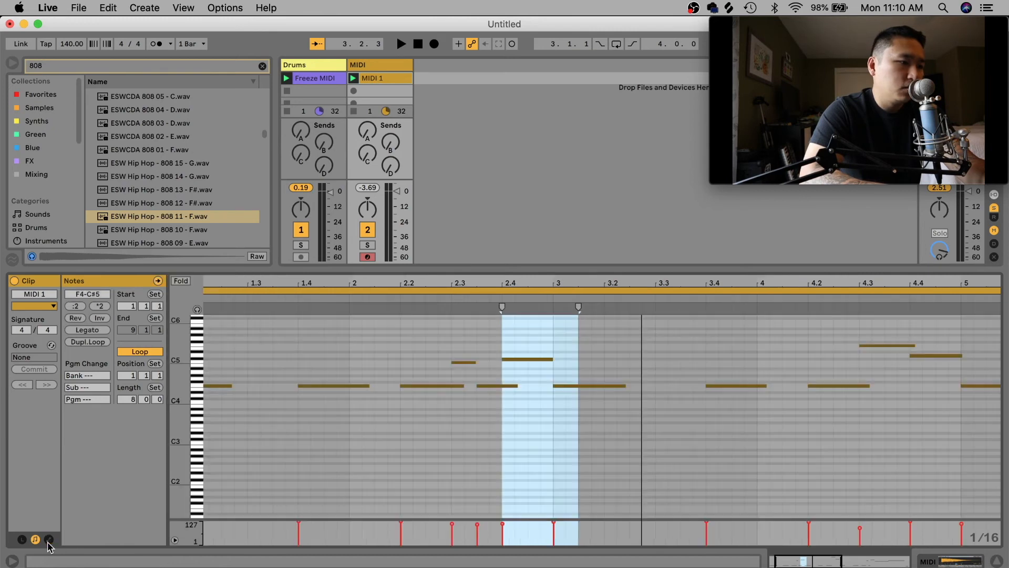
pyautogui.click(49, 539)
pyautogui.click(198, 295)
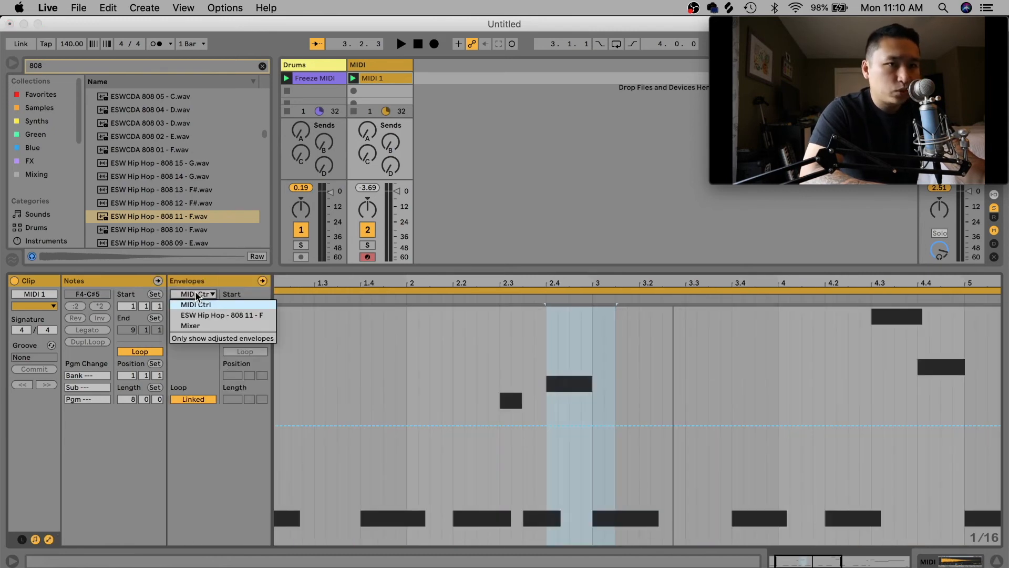
pyautogui.click(197, 295)
pyautogui.click(197, 295)
pyautogui.click(198, 305)
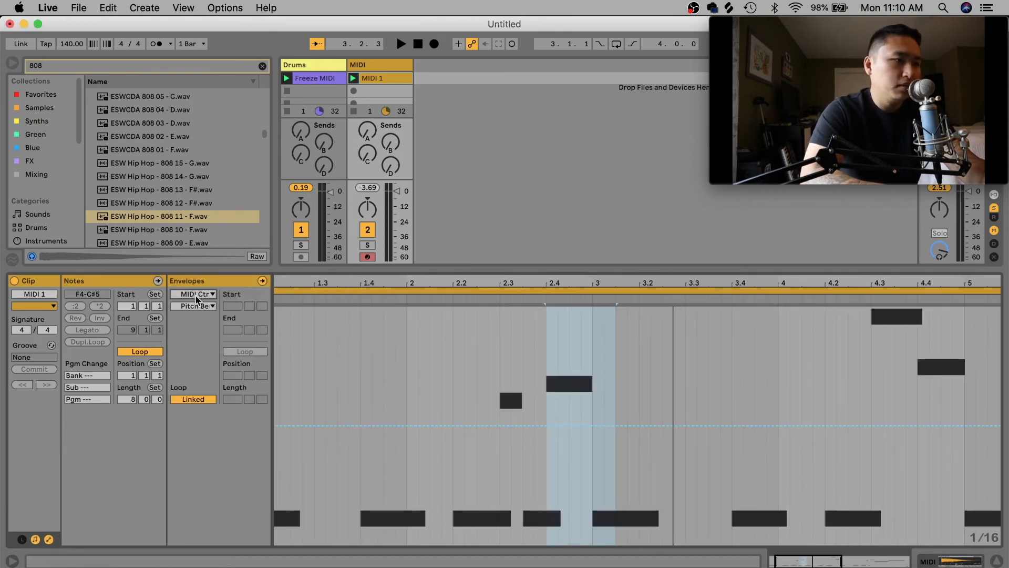
pyautogui.click(198, 306)
pyautogui.click(199, 306)
pyautogui.click(199, 307)
pyautogui.click(199, 307)
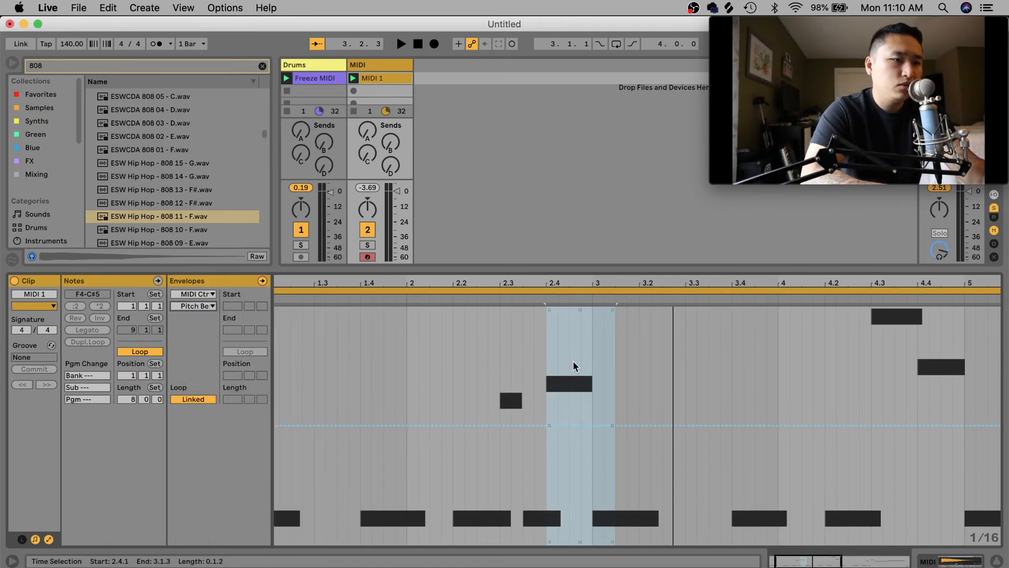
# Draw a pitch bend ramp over the second half of the 2.4 note, rising to 2561 at bar 3, and play it
pyautogui.click(573, 389)
pyautogui.click(549, 402)
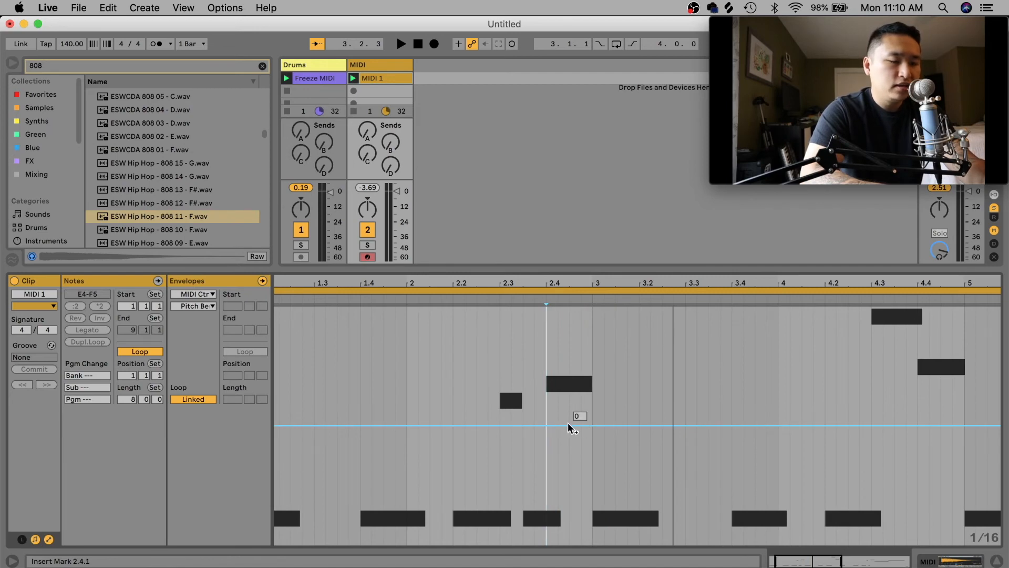
pyautogui.scroll(2, 568, 423)
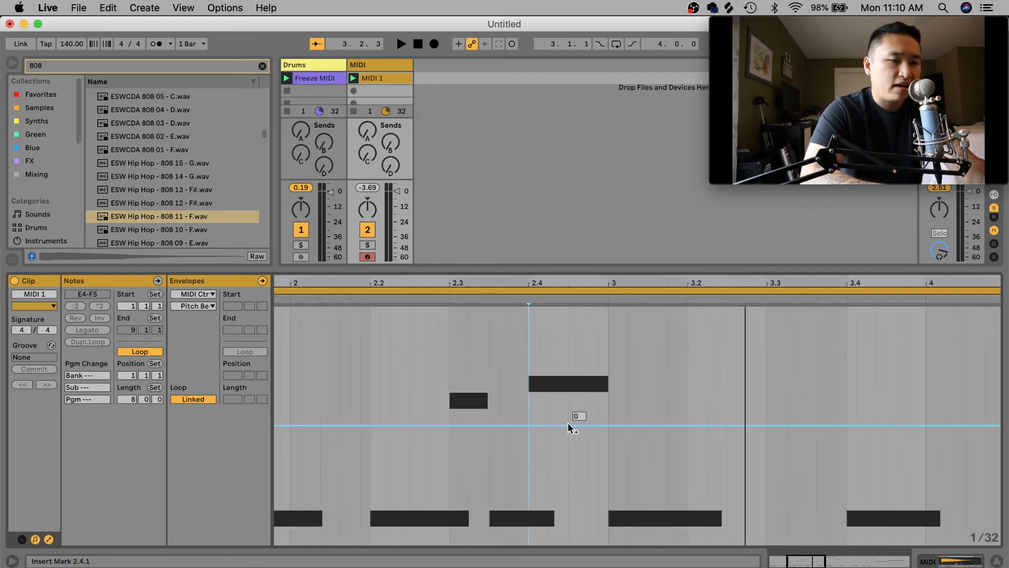
pyautogui.click(612, 425)
pyautogui.moveTo(601, 424); pyautogui.dragTo(611, 388)
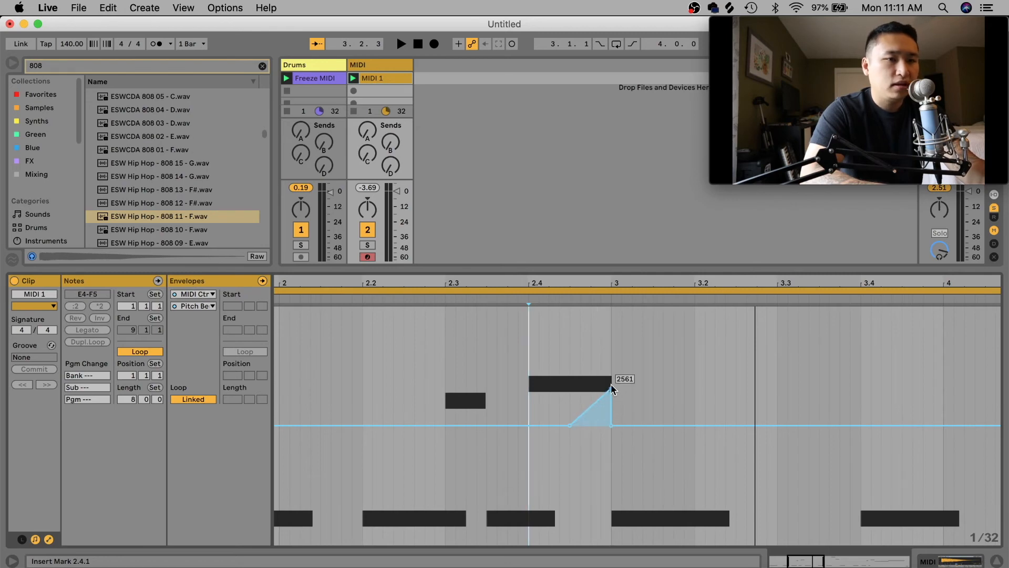
pyautogui.press('space')
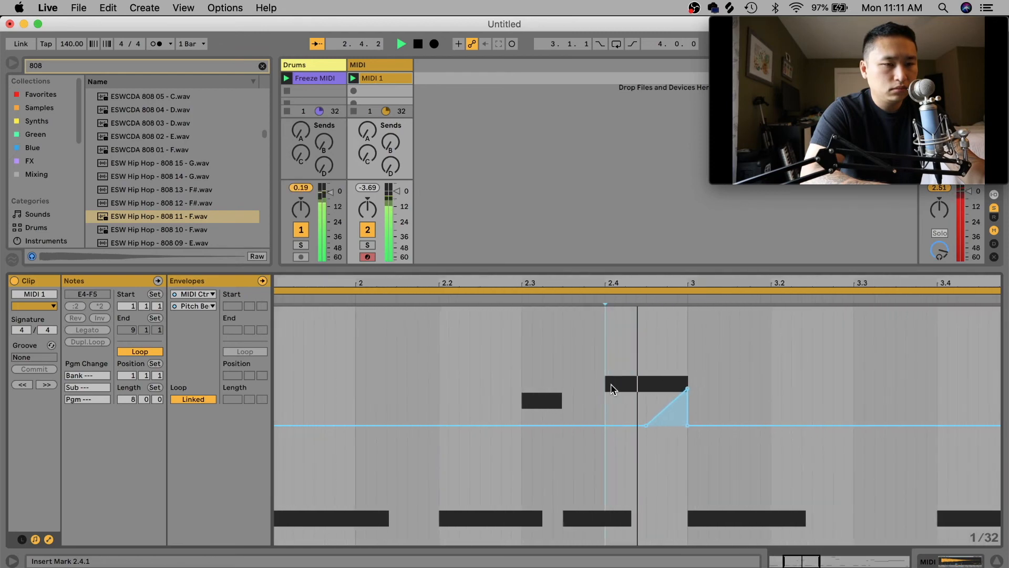
pyautogui.press('space')
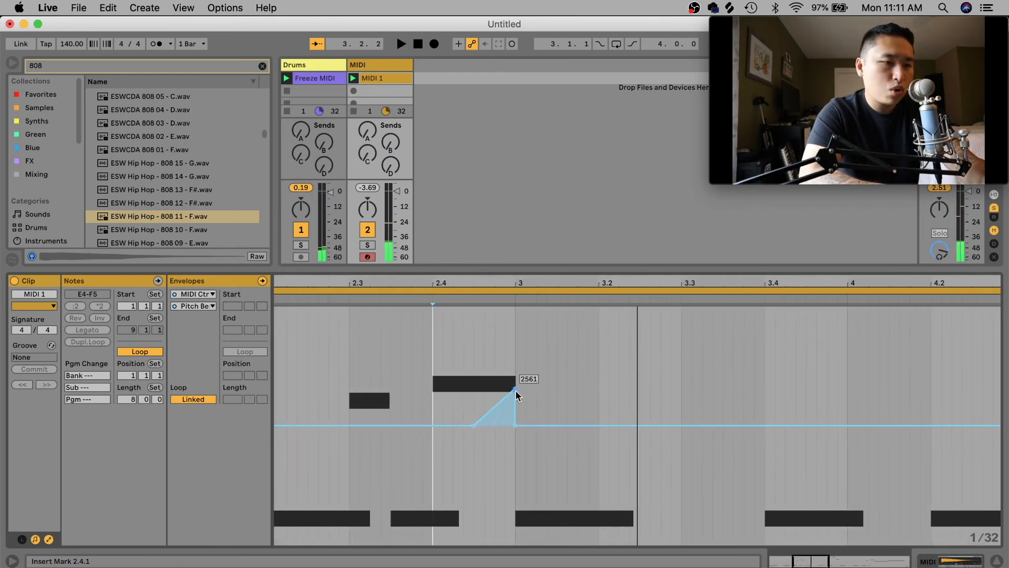
# Raise the peak of the pitch bend ramp at bar 3 to 8191 and play it
pyautogui.moveTo(515, 390); pyautogui.dragTo(516, 311)
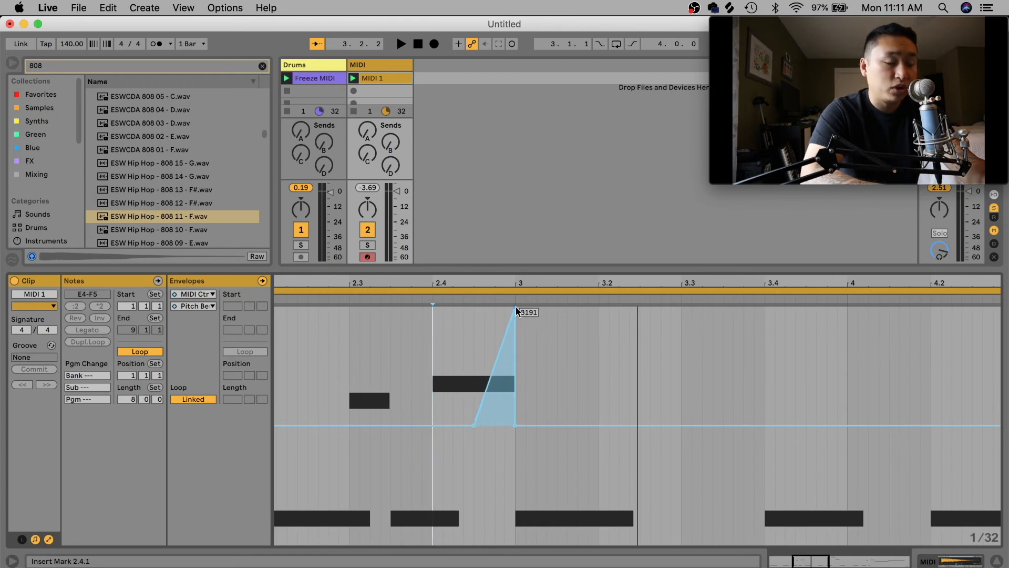
pyautogui.press('space')
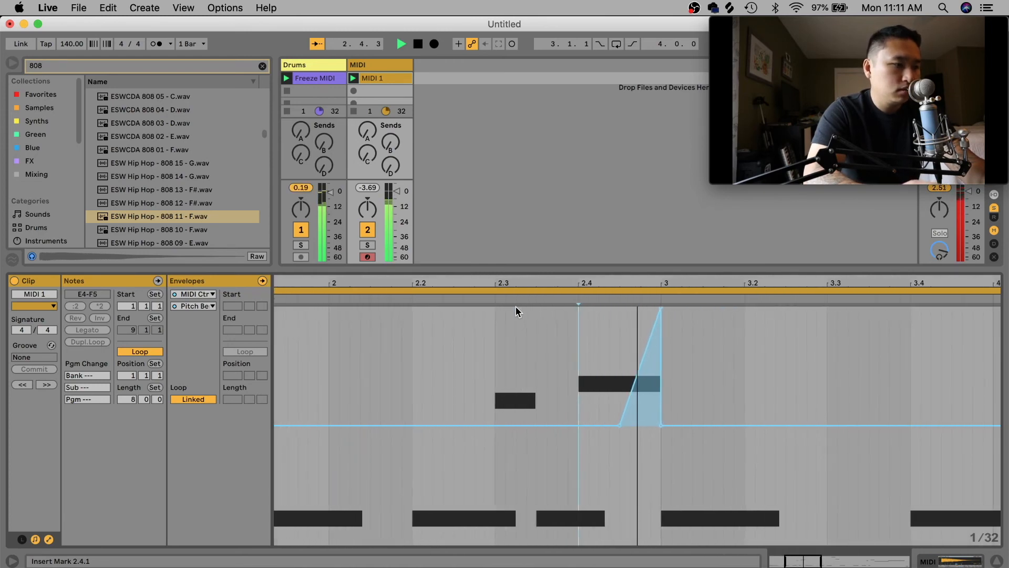
pyautogui.press('space')
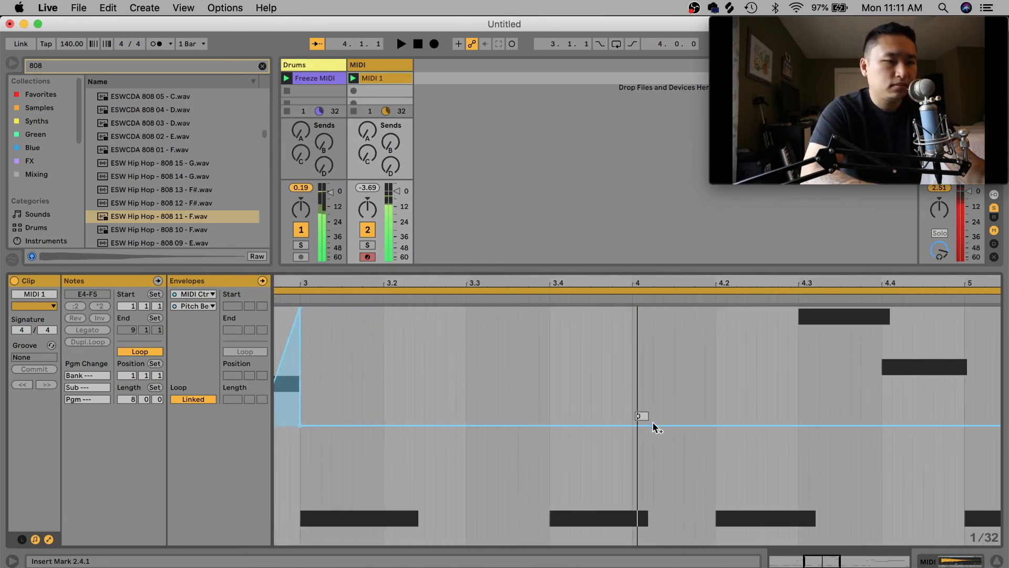
# Draw a steep downward pitch bend in the 3.4 note, reaching its lowest point at bar 4, and play it
pyautogui.click(601, 425)
pyautogui.moveTo(621, 424); pyautogui.dragTo(652, 523)
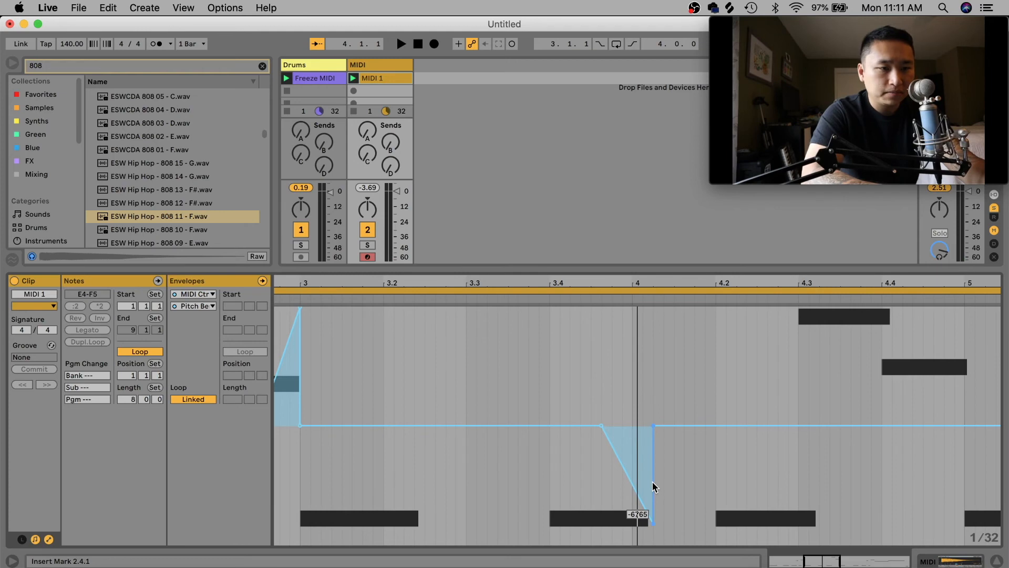
pyautogui.moveTo(655, 486); pyautogui.dragTo(613, 488)
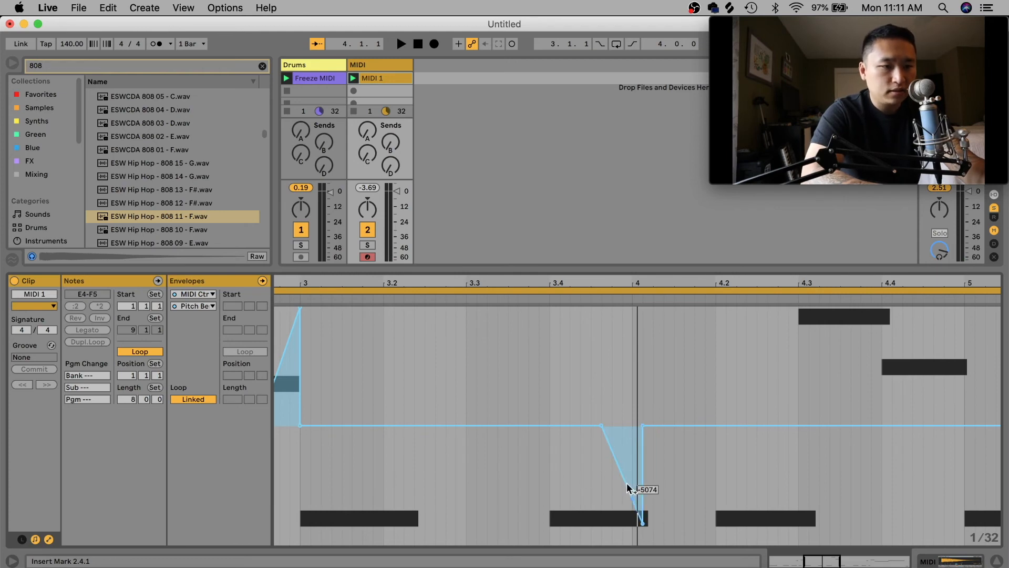
pyautogui.moveTo(641, 488); pyautogui.dragTo(634, 512)
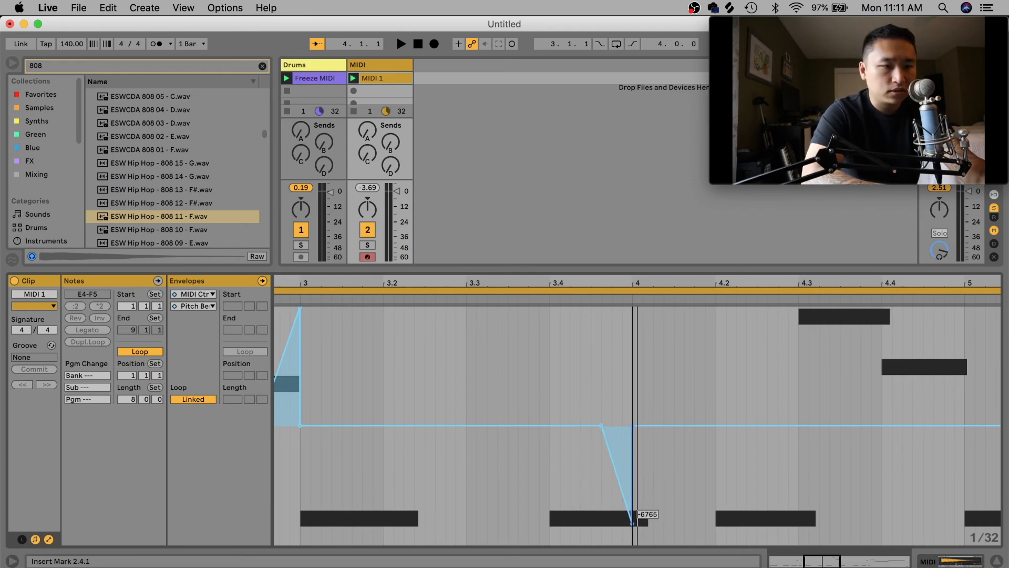
pyautogui.moveTo(609, 469)
pyautogui.mouseDown()
pyautogui.moveTo(601, 457)
pyautogui.moveTo(612, 458)
pyautogui.mouseUp()
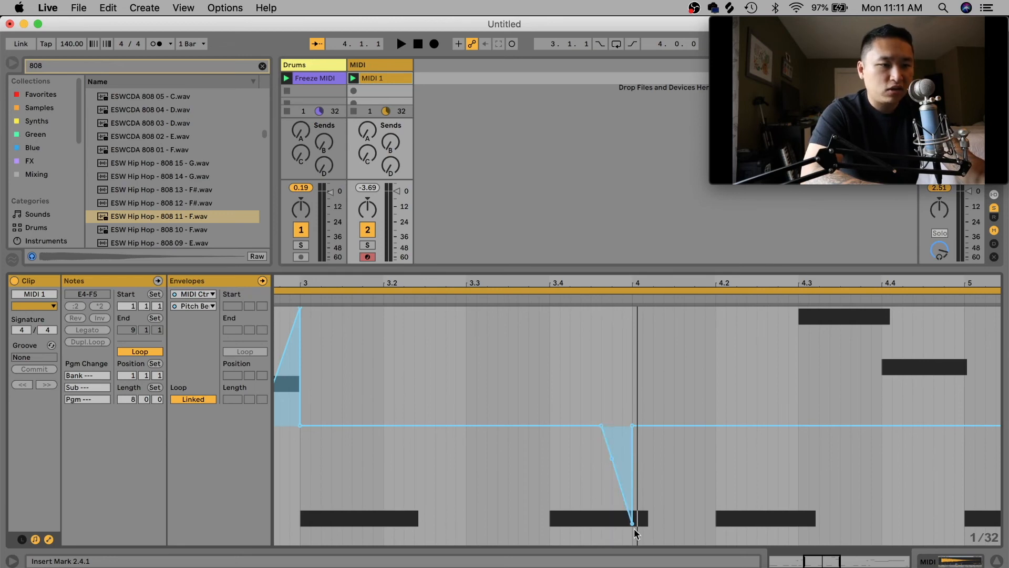
pyautogui.press('space')
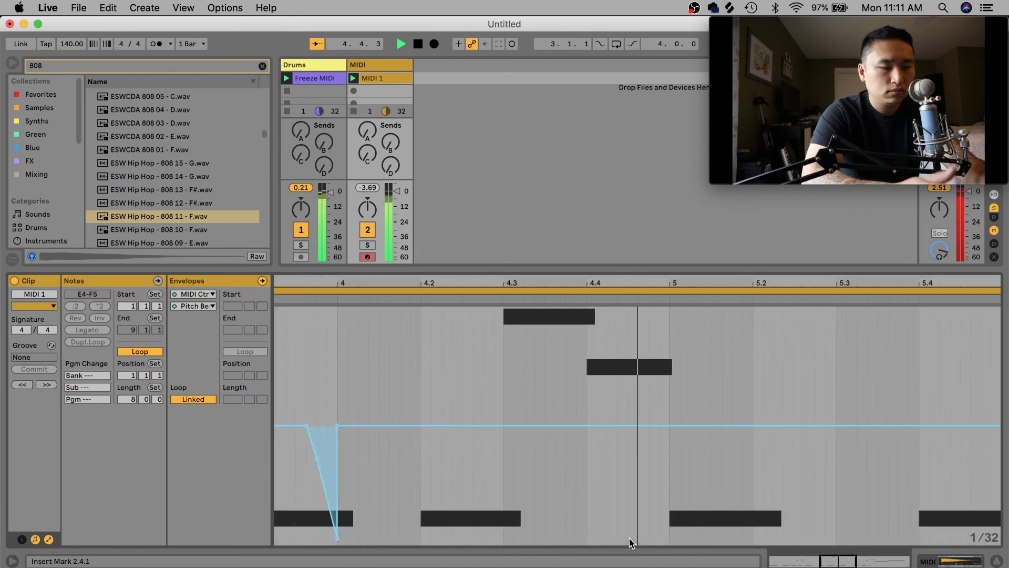
pyautogui.press('space')
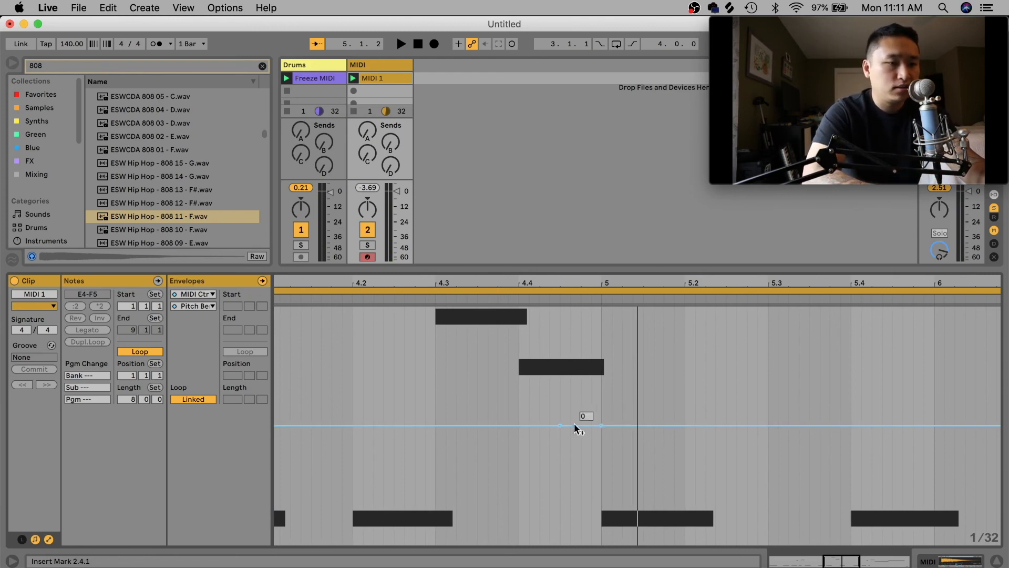
# Shape a triangular pitch bend over the 4.4 note from 4.4 to bar 5, peaking at 7877, and play it
pyautogui.moveTo(575, 425); pyautogui.dragTo(576, 326)
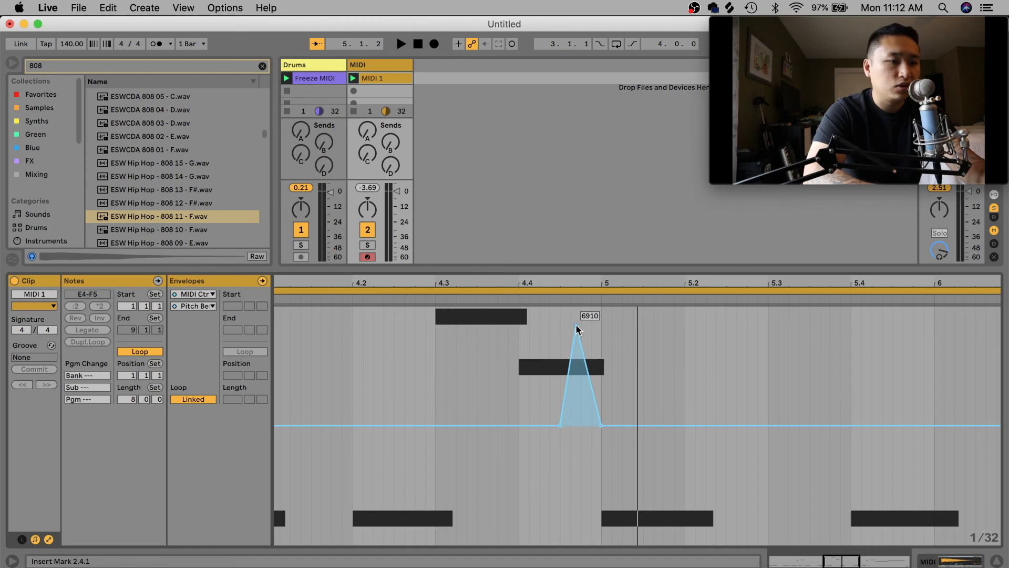
pyautogui.moveTo(560, 426); pyautogui.dragTo(519, 424)
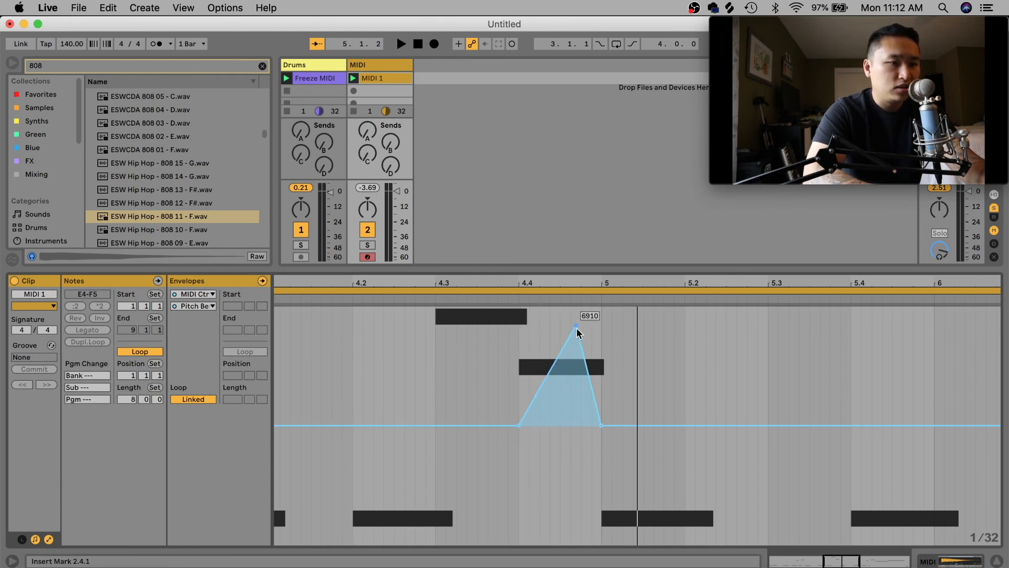
pyautogui.moveTo(577, 327)
pyautogui.mouseDown()
pyautogui.moveTo(559, 327)
pyautogui.moveTo(561, 314)
pyautogui.mouseUp()
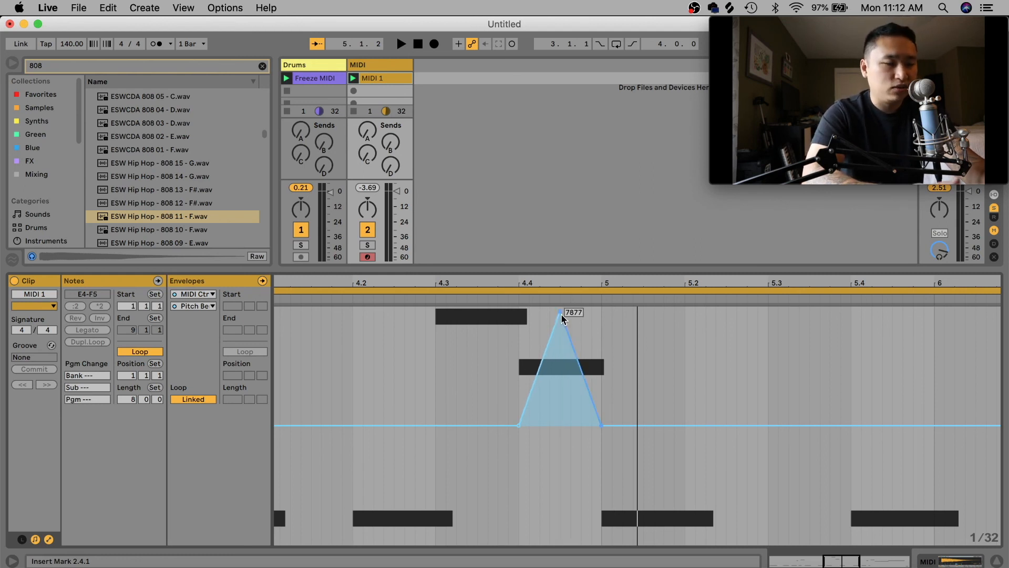
pyautogui.press('space')
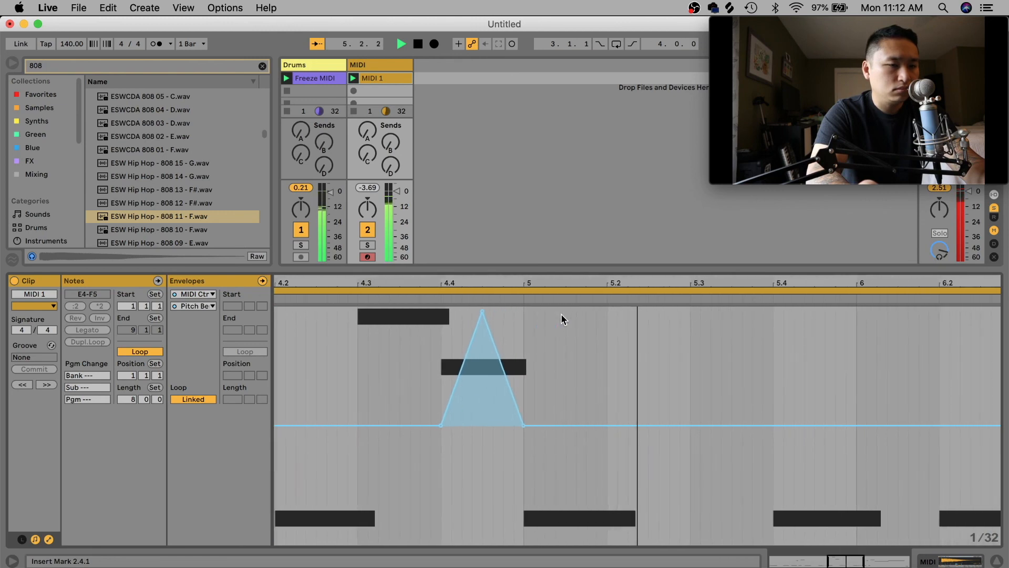
pyautogui.press('space')
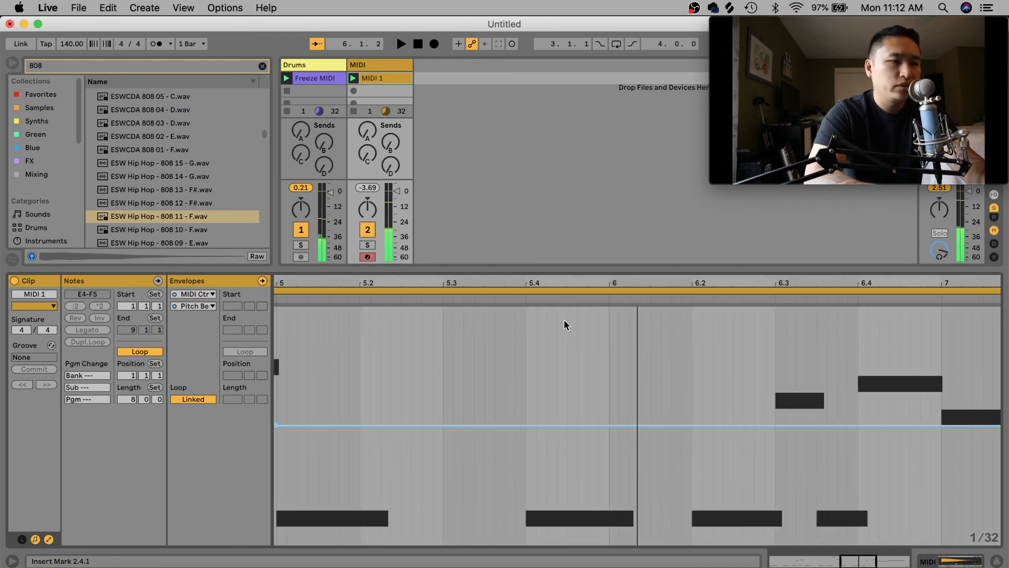
pyautogui.hscroll(-10, 639, 342)
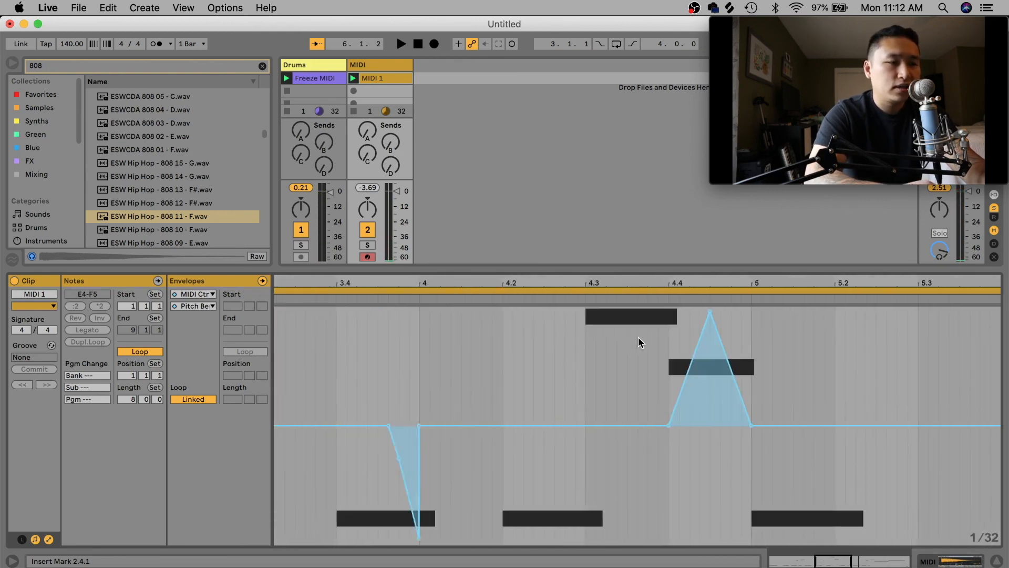
pyautogui.hscroll(-8, 638, 342)
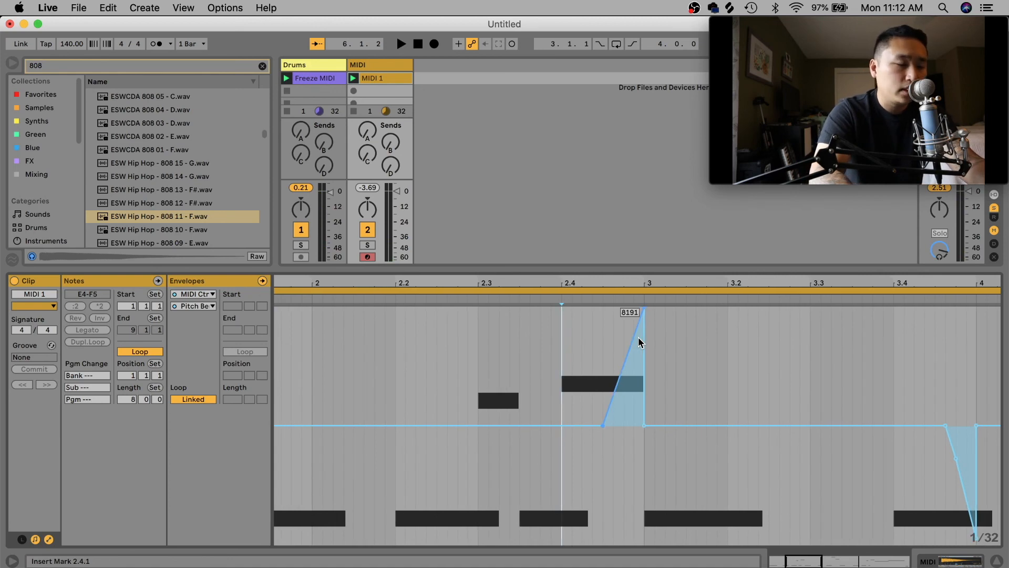